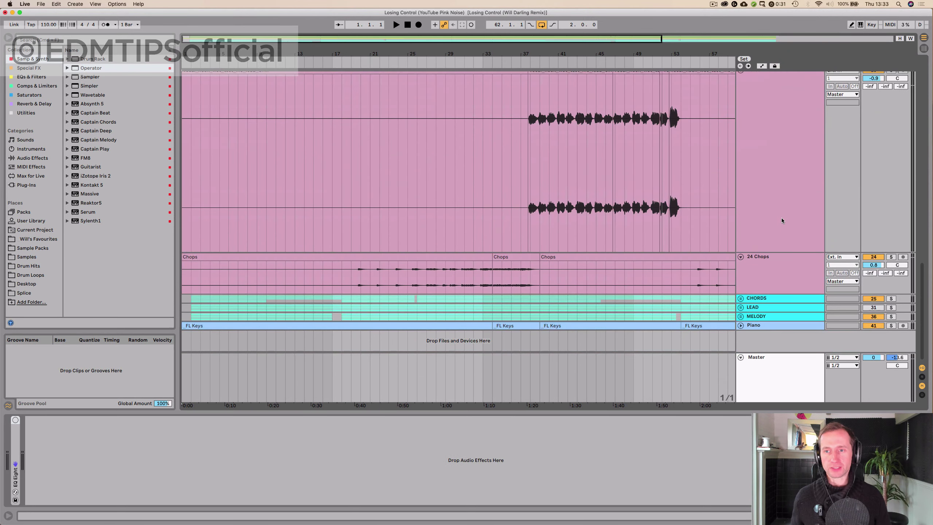
Step: Fold the Verse 2 track, and unfold the PINK NOISE track with the full arrangement length fitted in view
scroll(781, 217, up, 4)
click(741, 154)
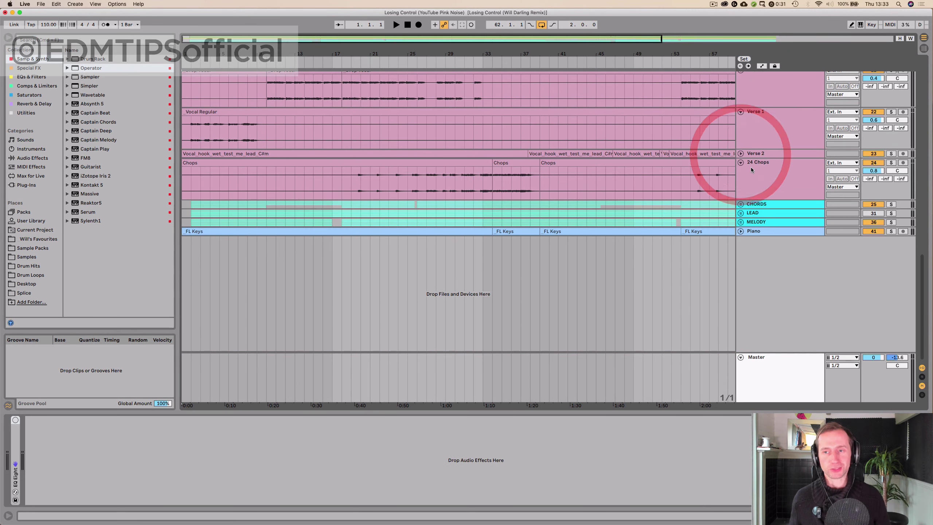
scroll(751, 167, up, 15)
scroll(751, 168, up, 5)
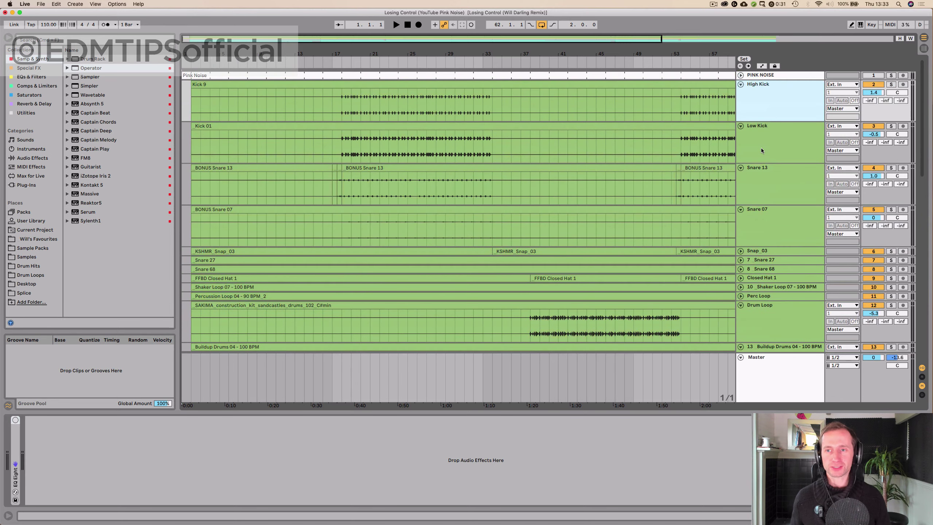
click(761, 147)
click(757, 75)
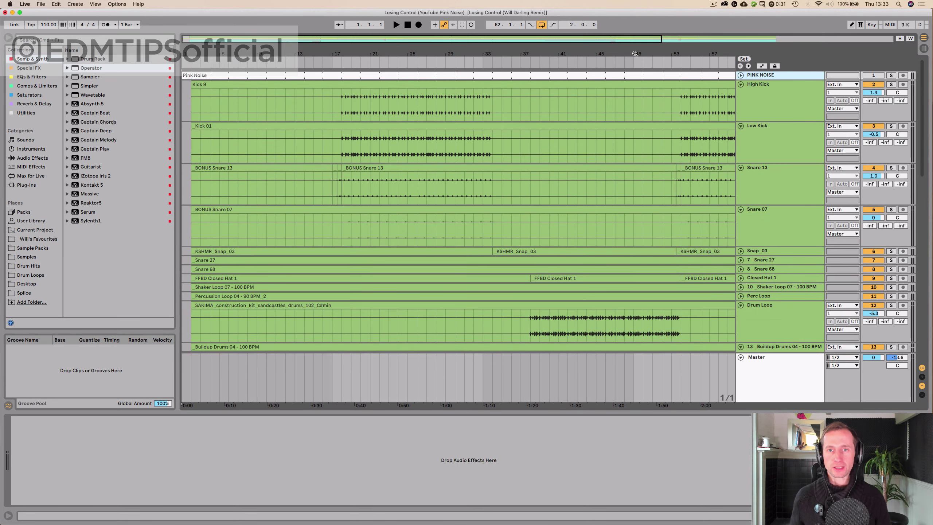
key(w)
click(741, 76)
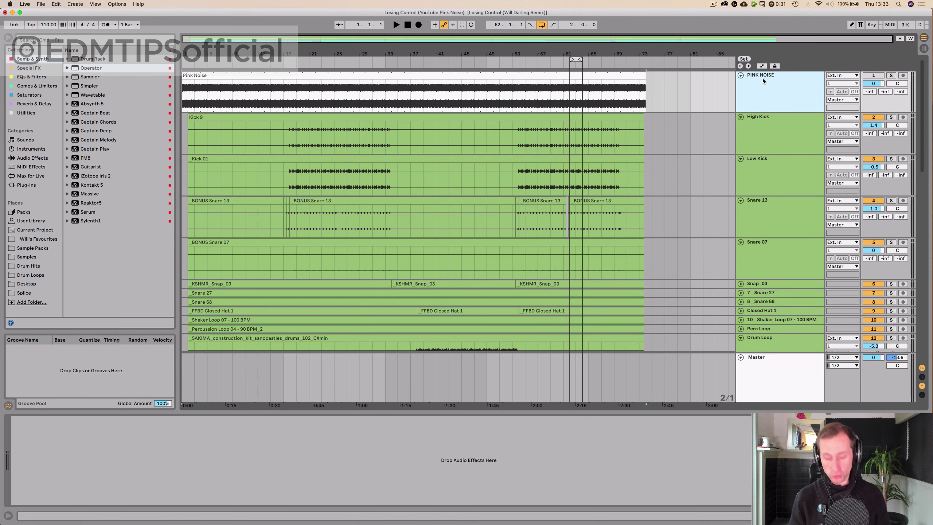
key(super+t)
click(764, 120)
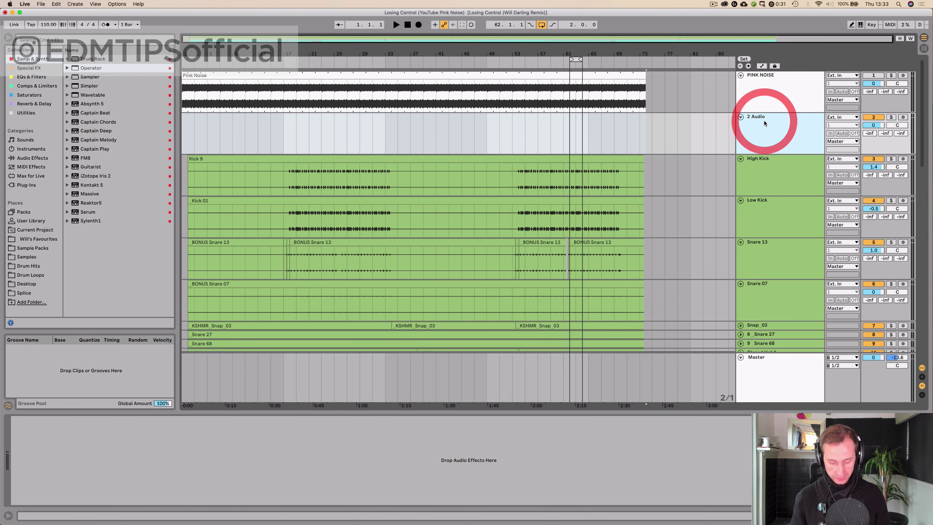
key(Delete)
Step: Place the insert marker at bar 62 on the Pink Noise clip, at the start of the loop region
click(759, 95)
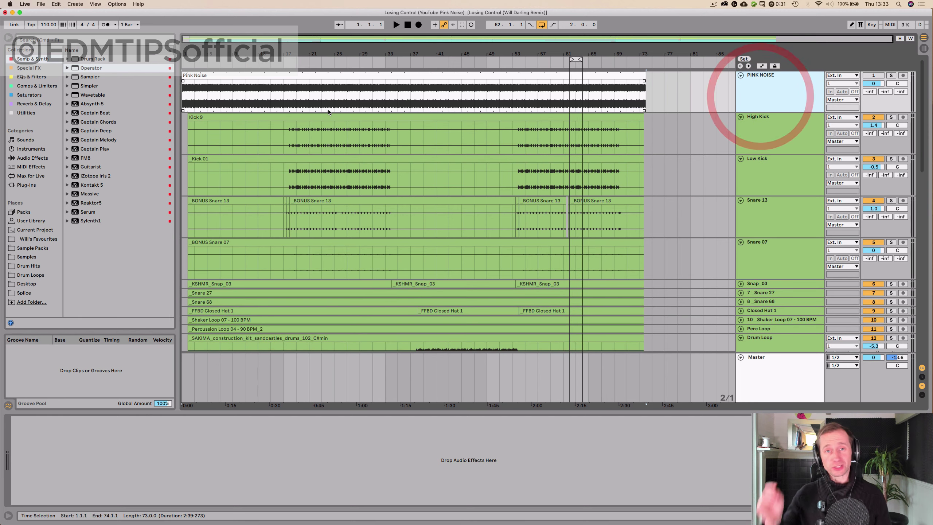
click(353, 76)
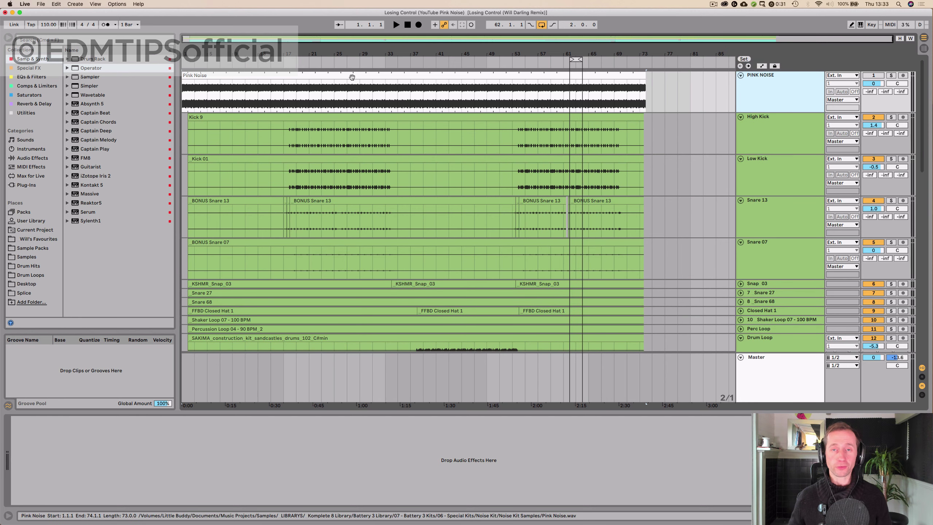
scroll(225, 52, up, 5)
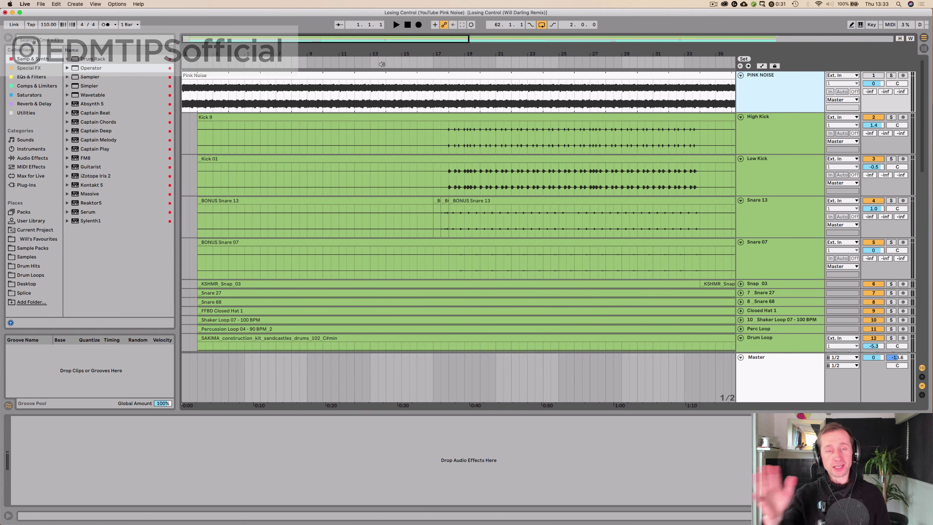
scroll(413, 55, down, 5)
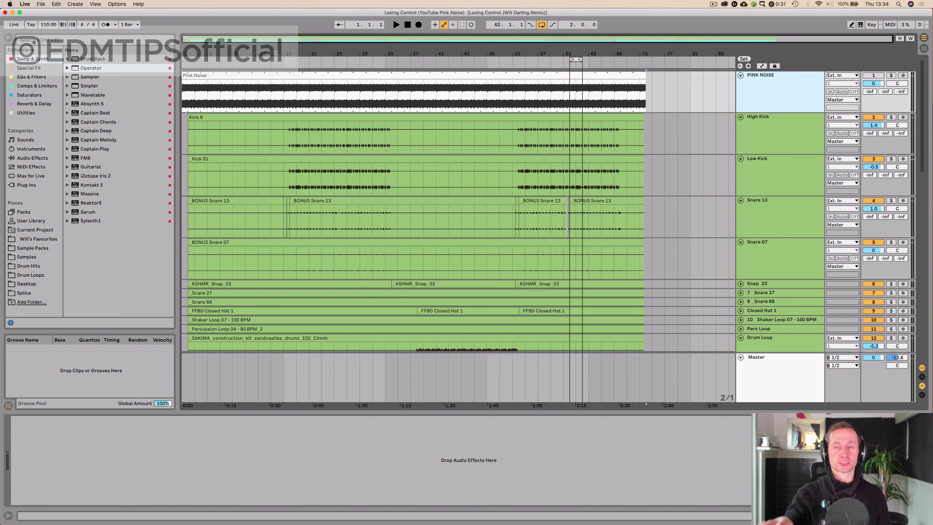
click(440, 106)
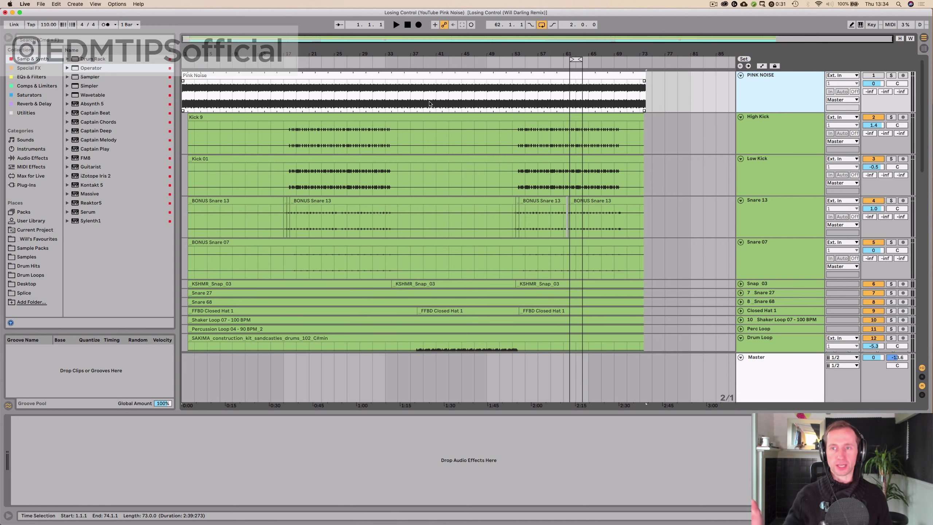
click(427, 98)
key(plus)
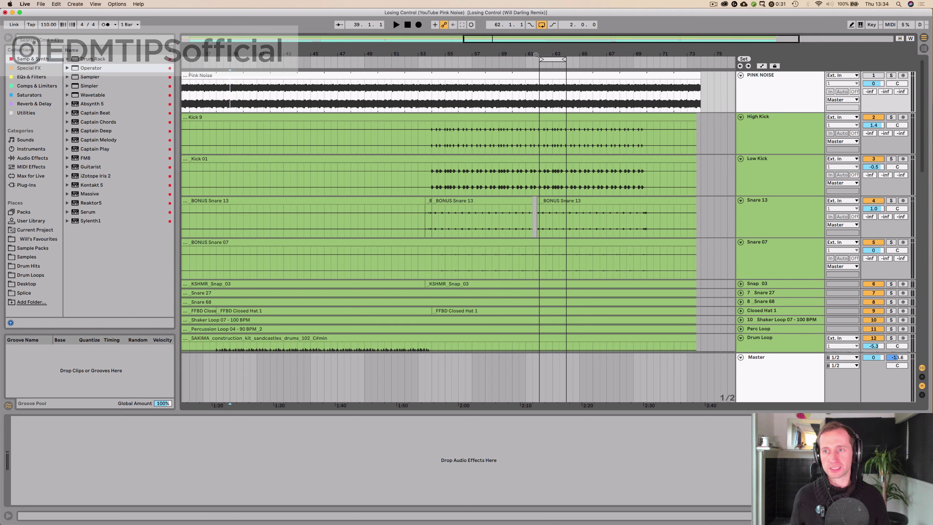
click(540, 104)
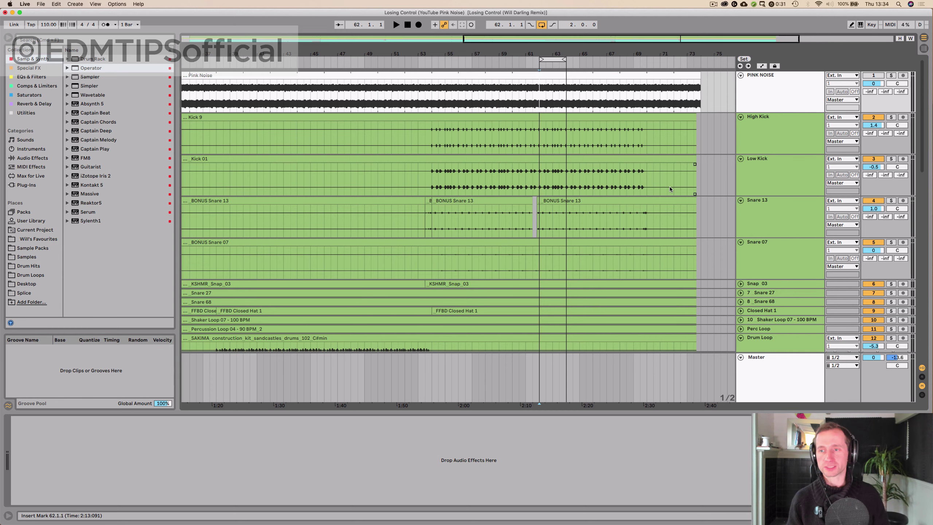
Step: Select all mixer tracks from High Kick through Piano in Session View and pull their volume faders down to the minimum together
key(Tab)
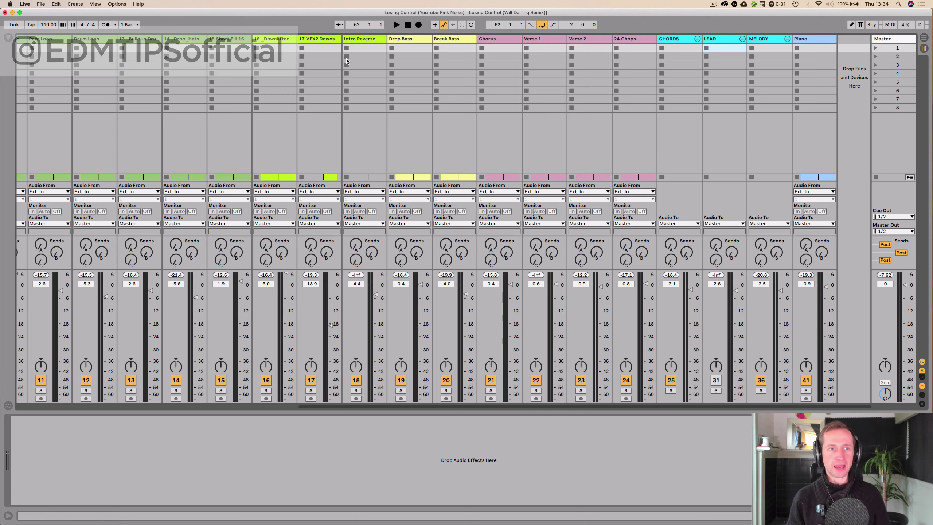
scroll(93, 87, left, 10)
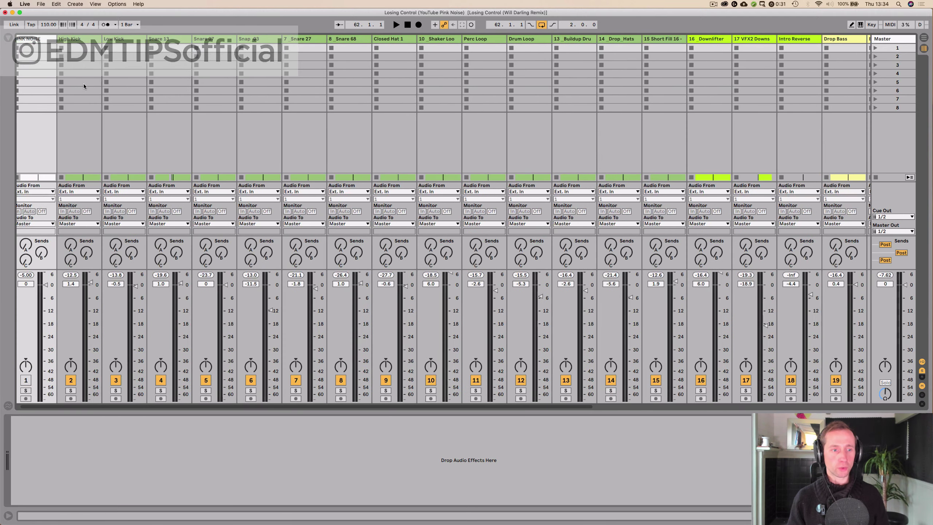
click(81, 35)
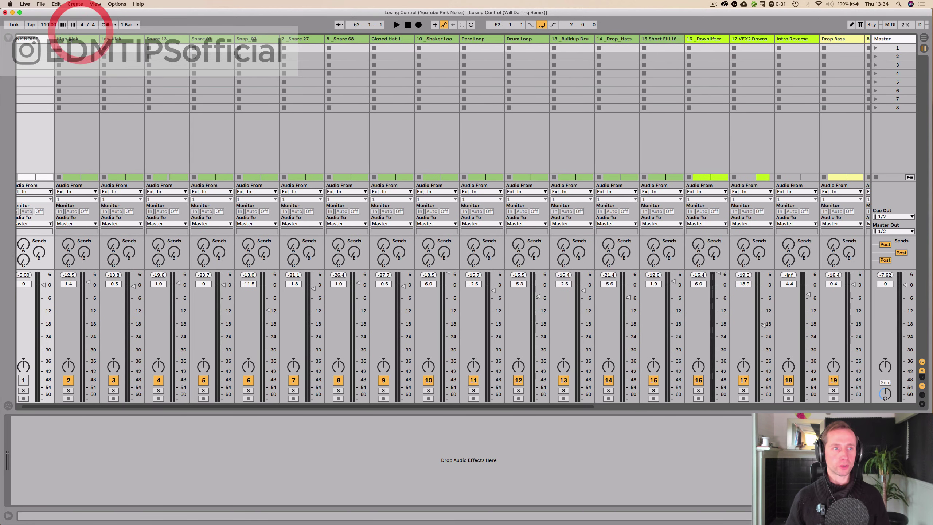
scroll(356, 60, right, 10)
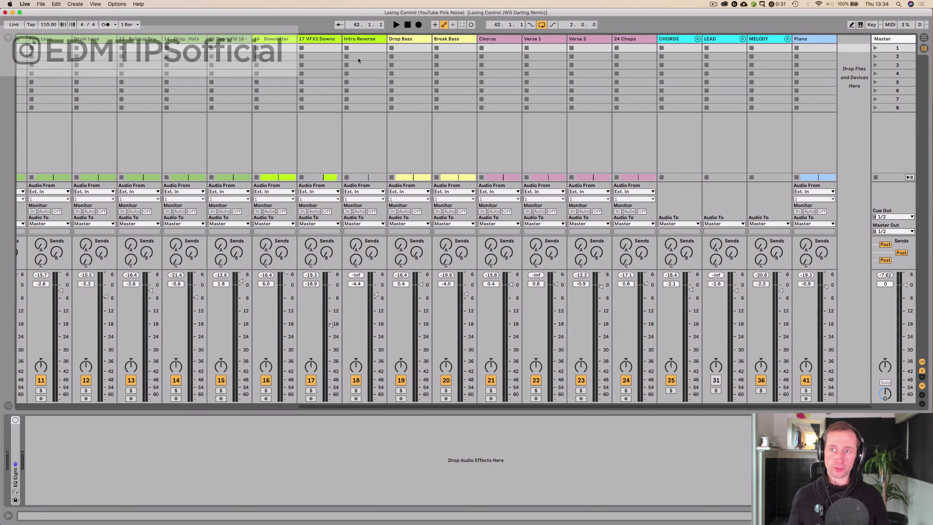
shift+click(810, 42)
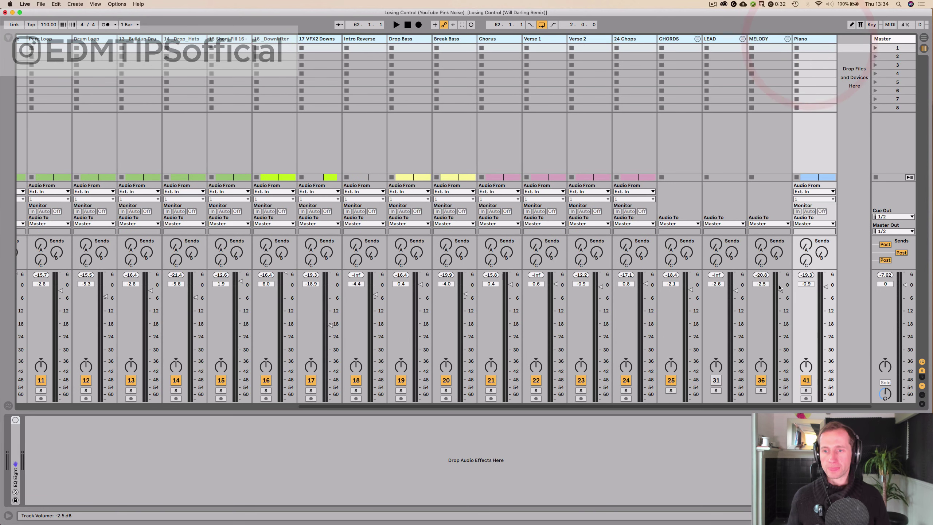
drag(781, 291, 781, 400)
click(851, 369)
Step: Look over the CHORDS, LEAD and MELODY group tracks in the mixer
click(628, 40)
click(680, 40)
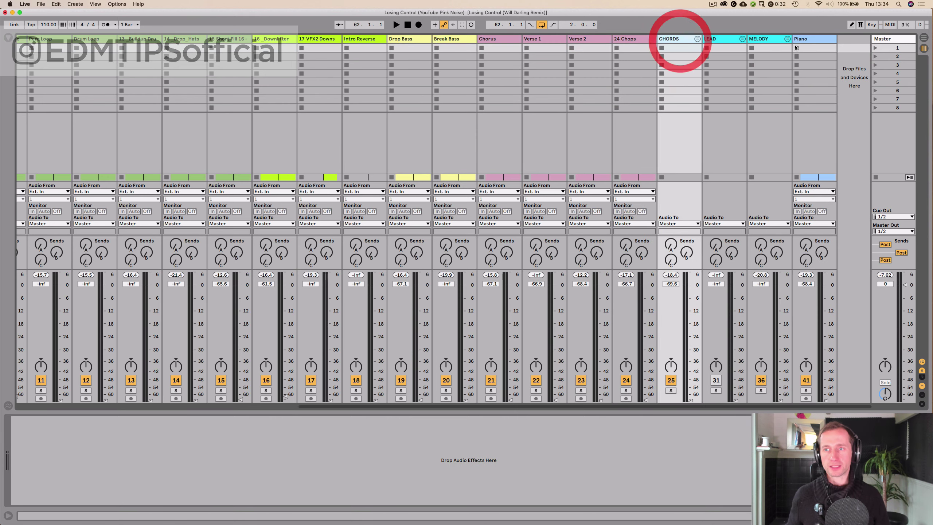
click(712, 40)
click(761, 41)
click(687, 39)
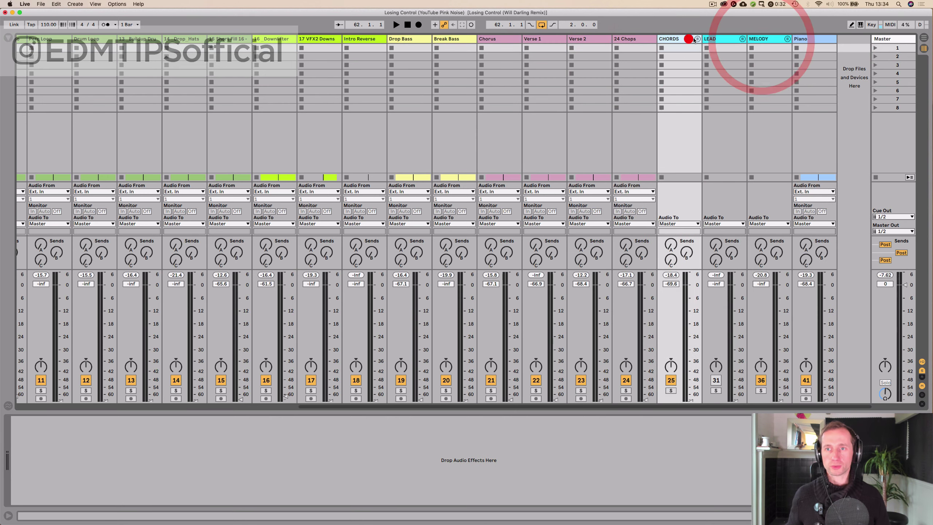
click(722, 39)
click(759, 40)
click(683, 41)
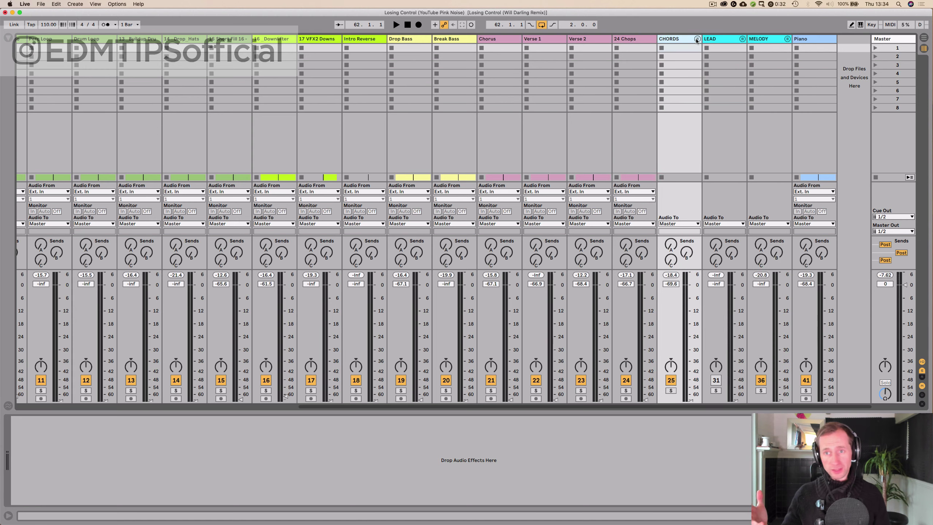
Step: Unfold the CHORDS group to show its individual chord tracks in the mixer
click(697, 39)
scroll(723, 86, right, 5)
click(586, 43)
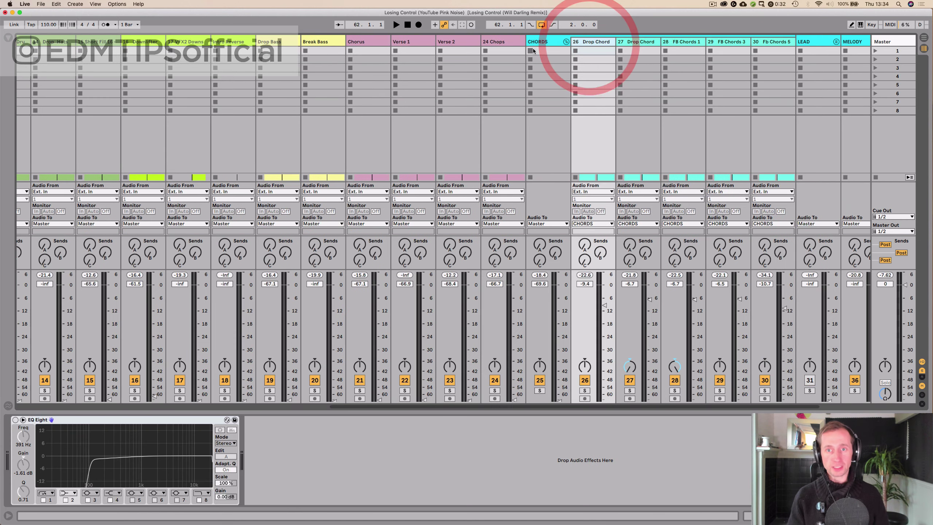
click(546, 40)
scroll(588, 67, right, 4)
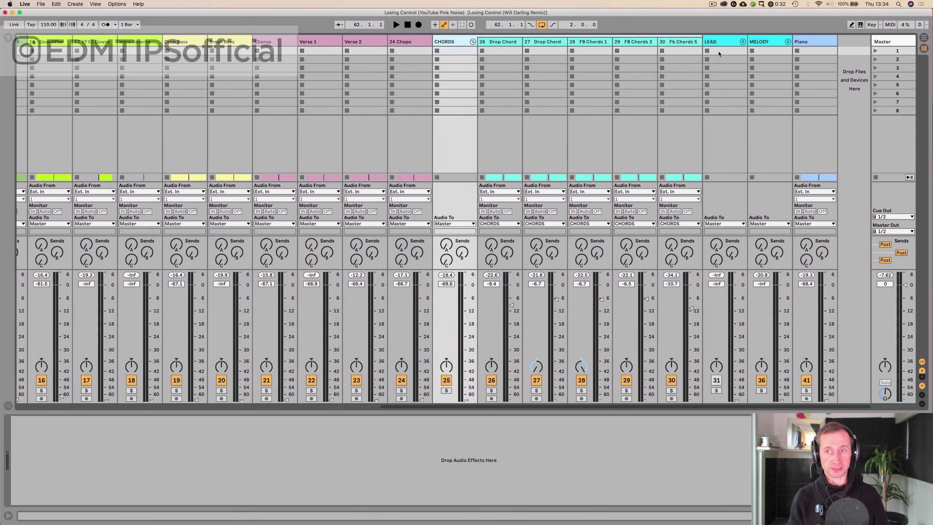
Step: Try the CHORDS group's volume at about -3.2 dB and return its fader to the minimum
click(743, 42)
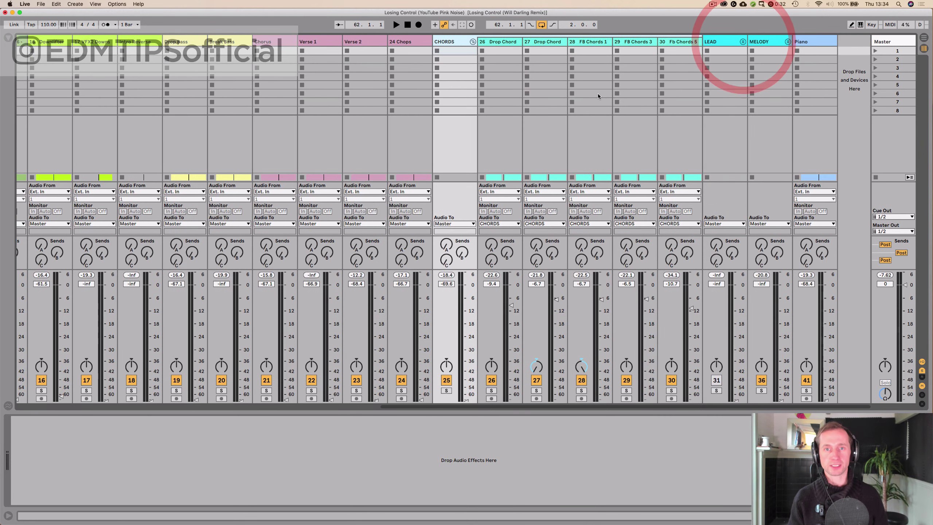
click(467, 400)
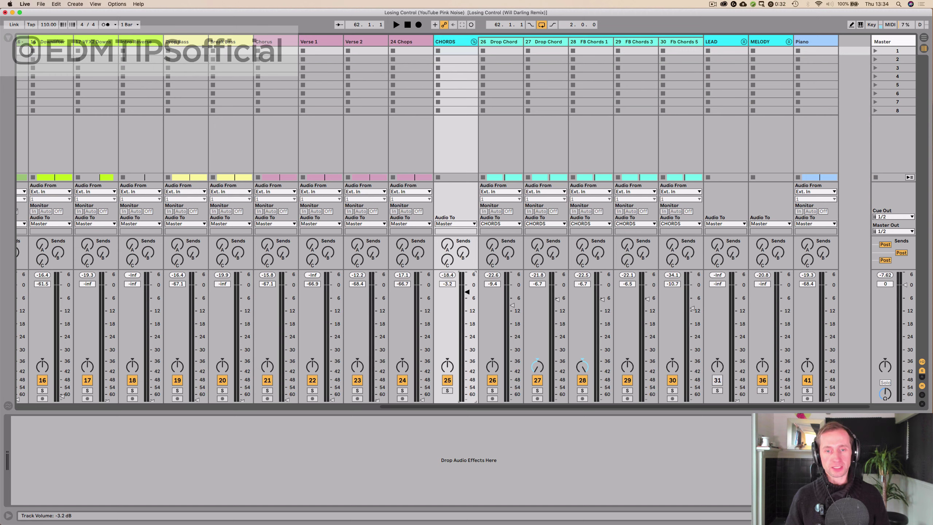
drag(467, 400, 466, 275)
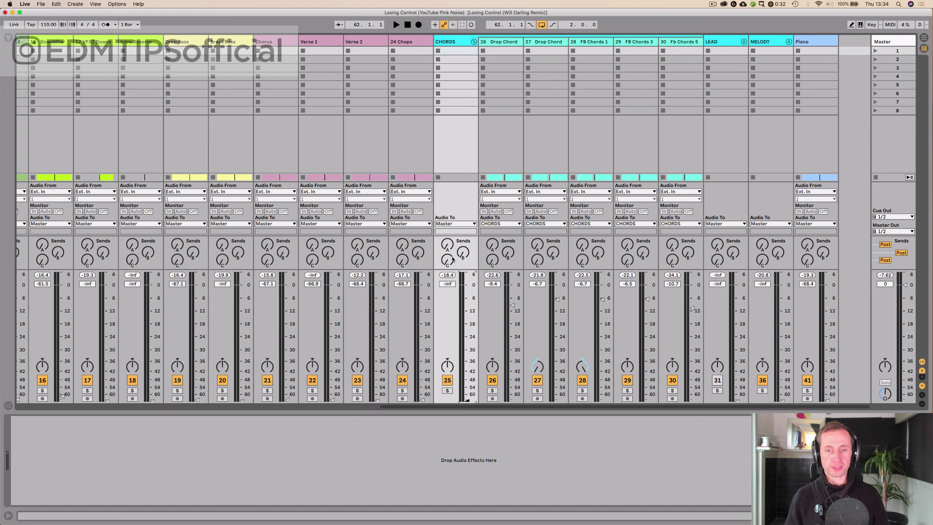
Step: Solo the CHORDS group in Arrangement View and briefly play the Drop Chord Bus clip from bar 62
click(506, 40)
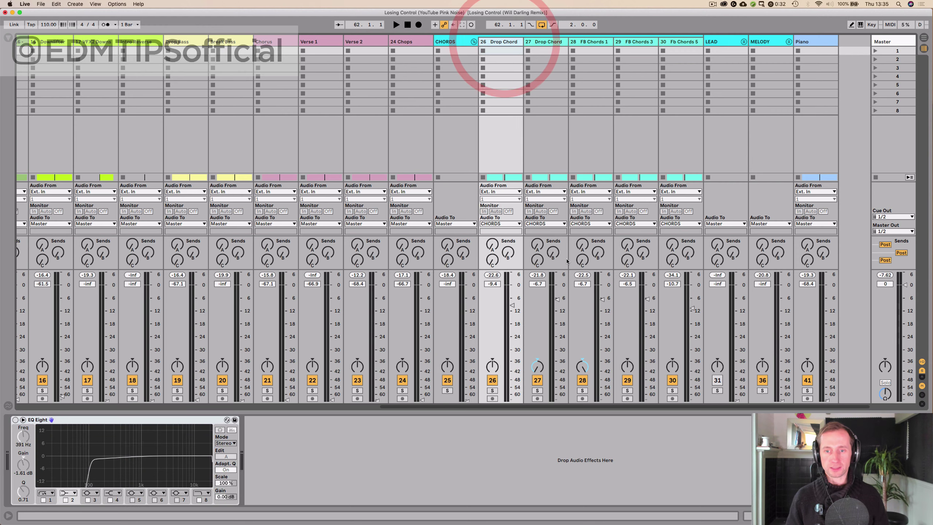
key(Tab)
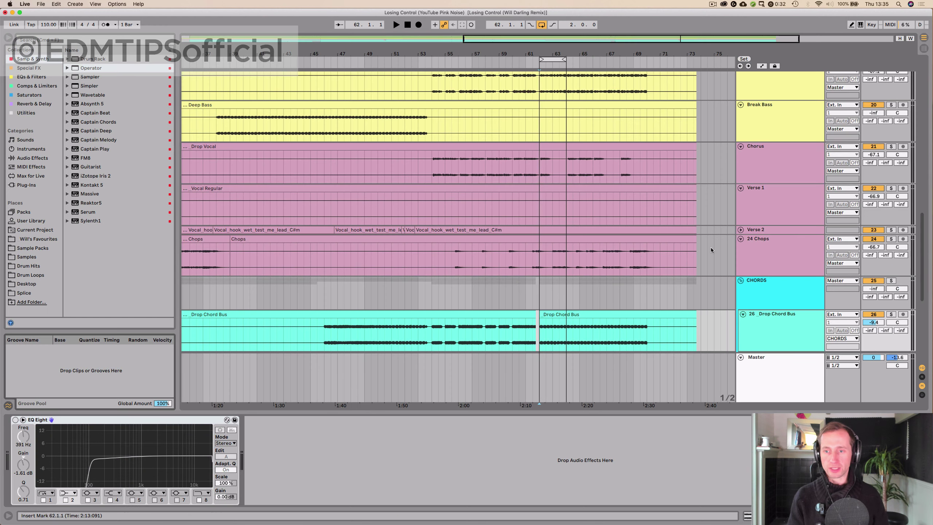
click(891, 281)
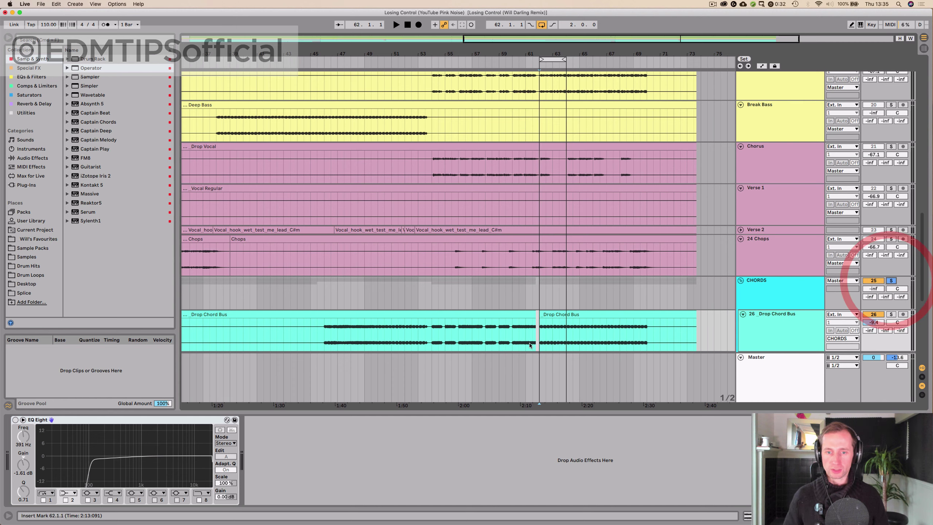
click(541, 340)
key(space)
key(space)
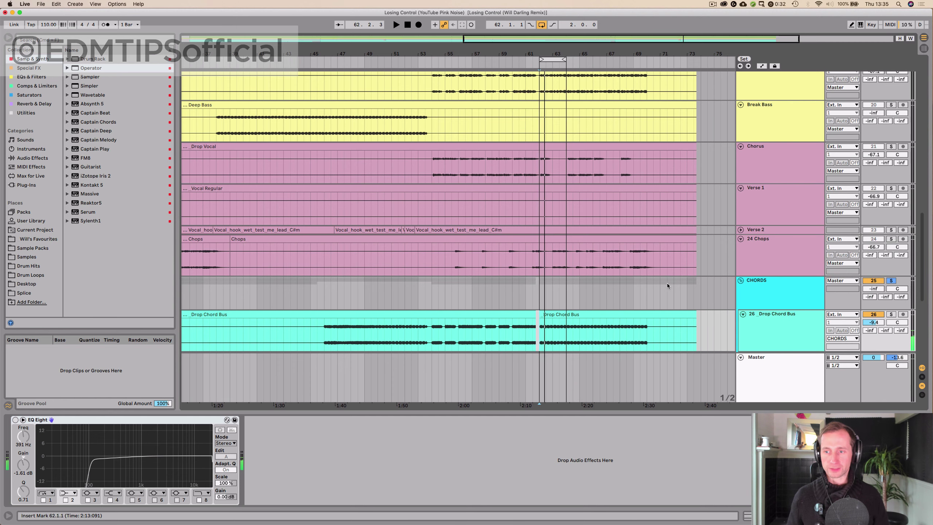
Step: Set the CHORDS group's volume to 1.3 dB and extend the playback loop to four bars from bar 62
click(740, 280)
click(874, 134)
drag(873, 134, 875, 135)
key(space)
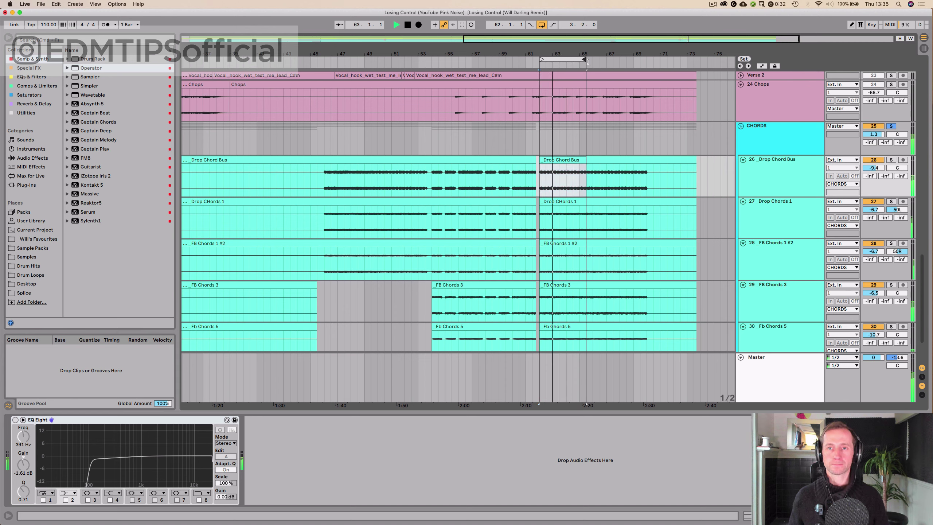
drag(565, 59, 592, 60)
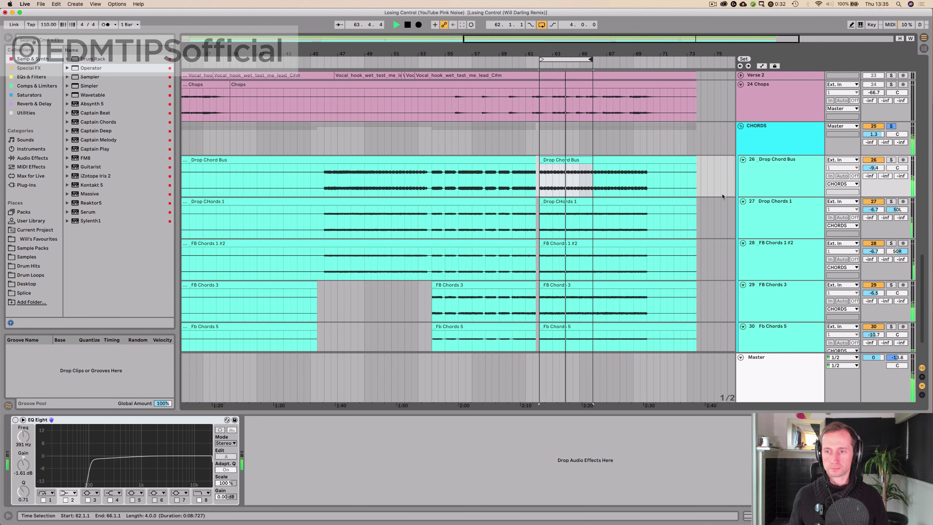
Step: Unfold the LEAD group, place the insert marker just before bar 62 and solo the group
scroll(722, 194, down, 3)
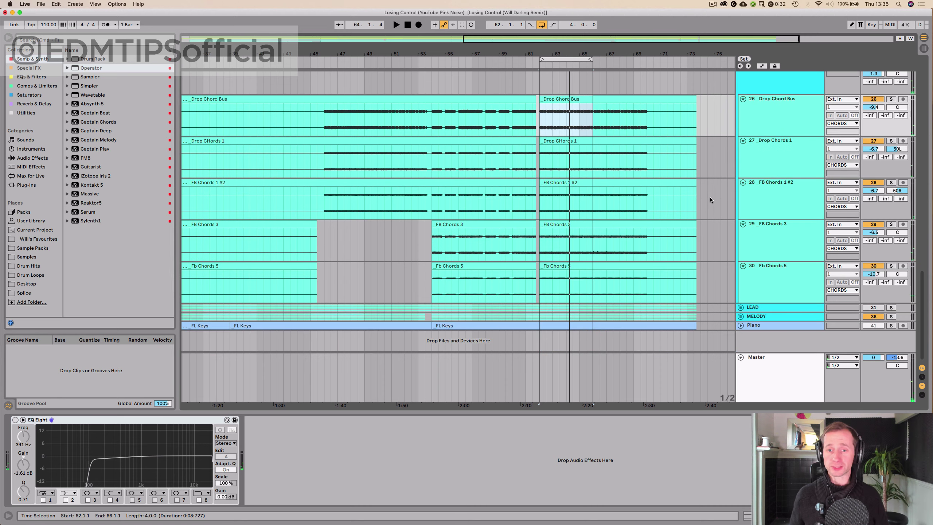
click(741, 307)
scroll(711, 305, down, 7)
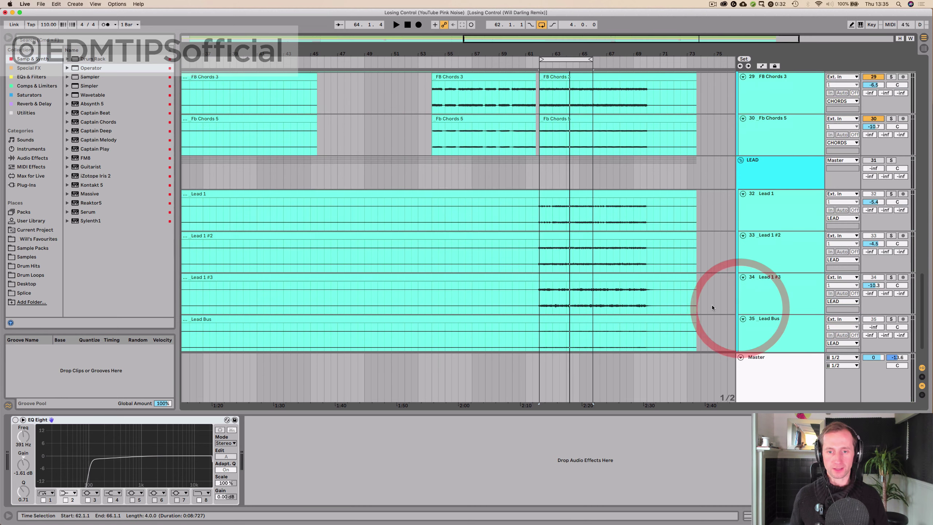
click(533, 265)
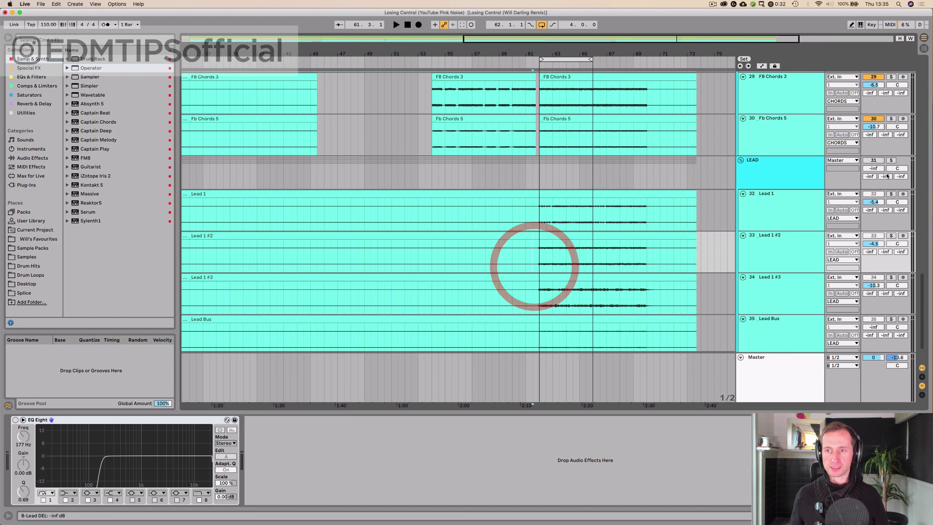
click(891, 161)
Step: Activate the LEAD group and set its volume to -4.6 dB during loop playback from bar 62
key(space)
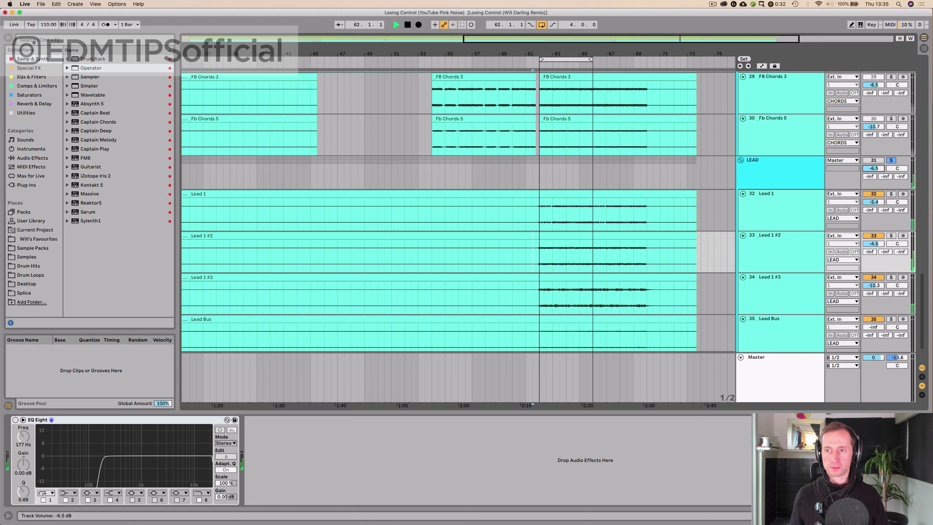
click(870, 161)
drag(873, 170, 872, 169)
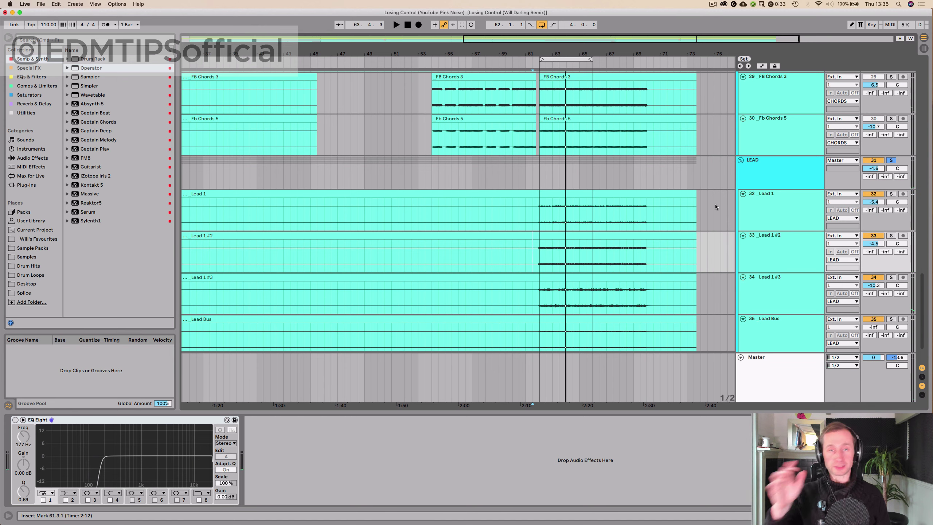
Step: Unsolo the LEAD group and return its volume to the minimum
click(892, 161)
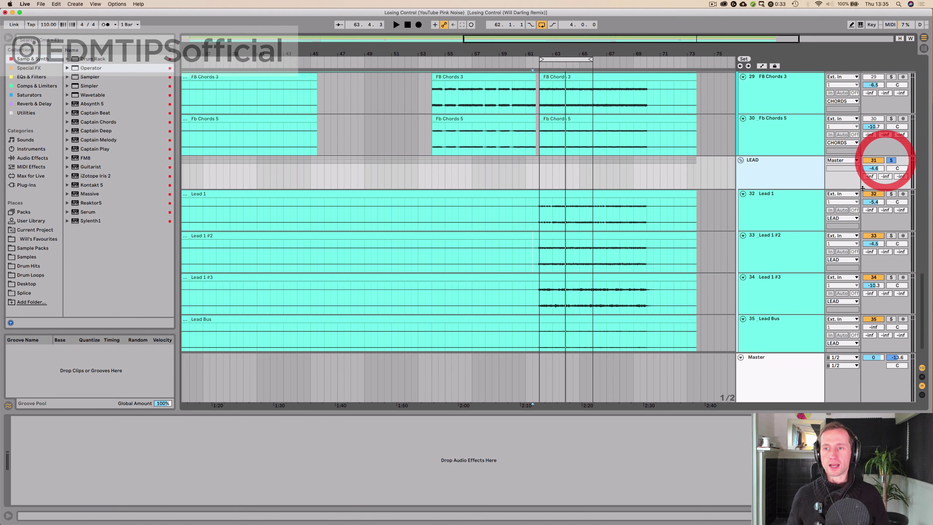
click(892, 160)
click(788, 215)
click(772, 321)
click(777, 204)
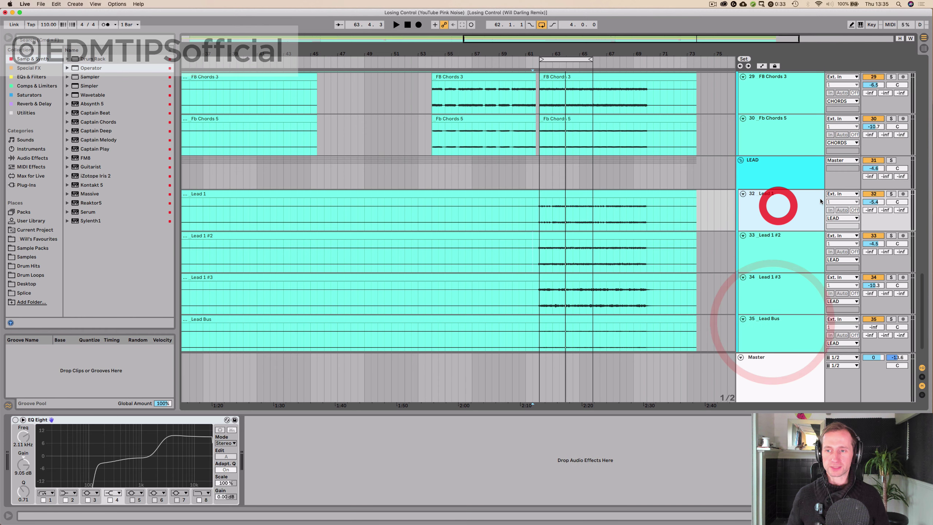
click(795, 176)
drag(873, 168, 874, 221)
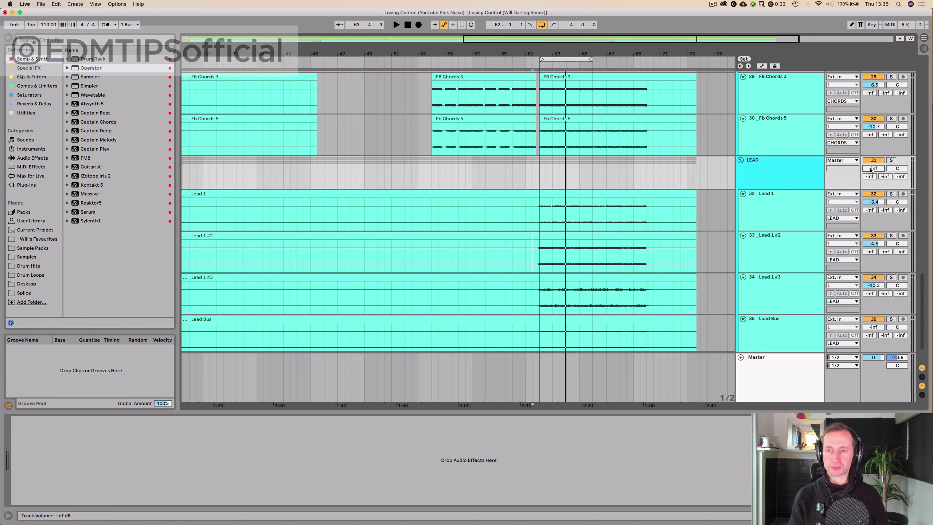
Step: Fold the LEAD and CHORDS groups in Arrangement View
click(742, 160)
scroll(766, 161, up, 10)
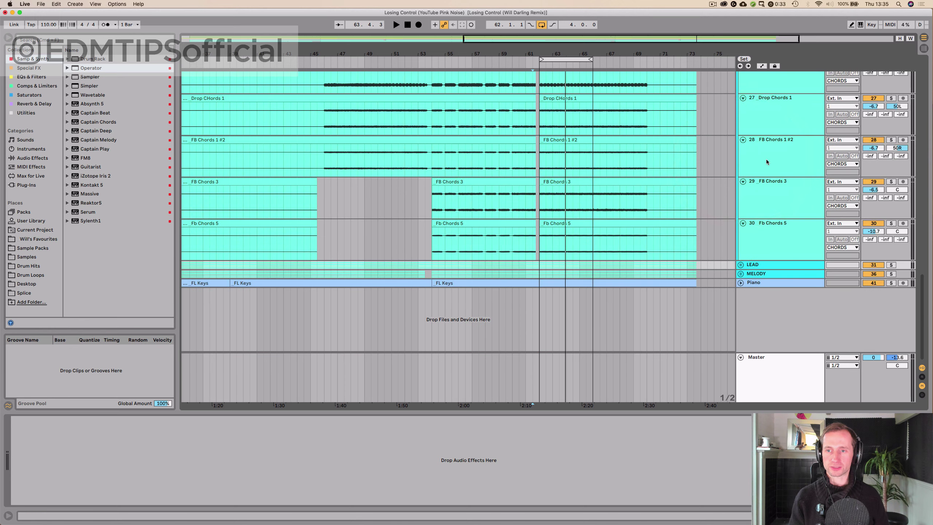
click(740, 211)
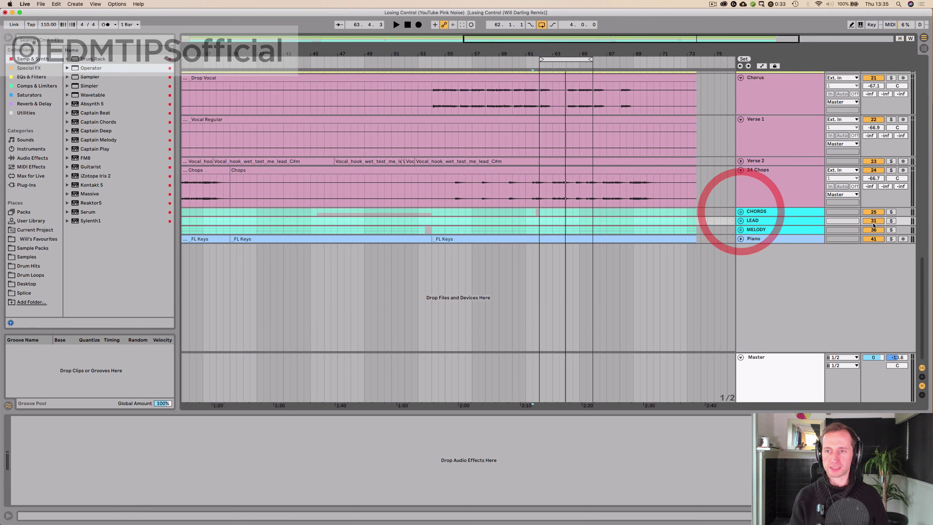
Step: Return the CHORDS group's volume to the minimum in the Session View mixer
key(Tab)
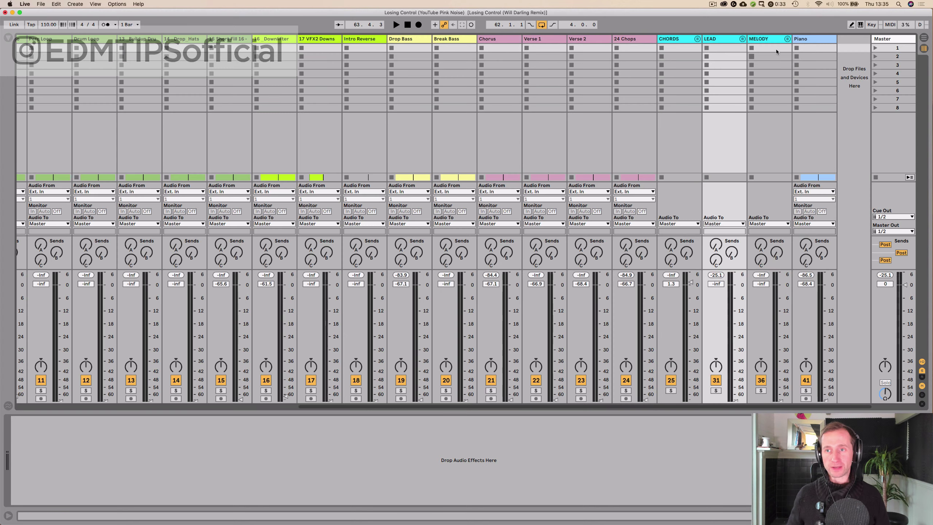
click(824, 39)
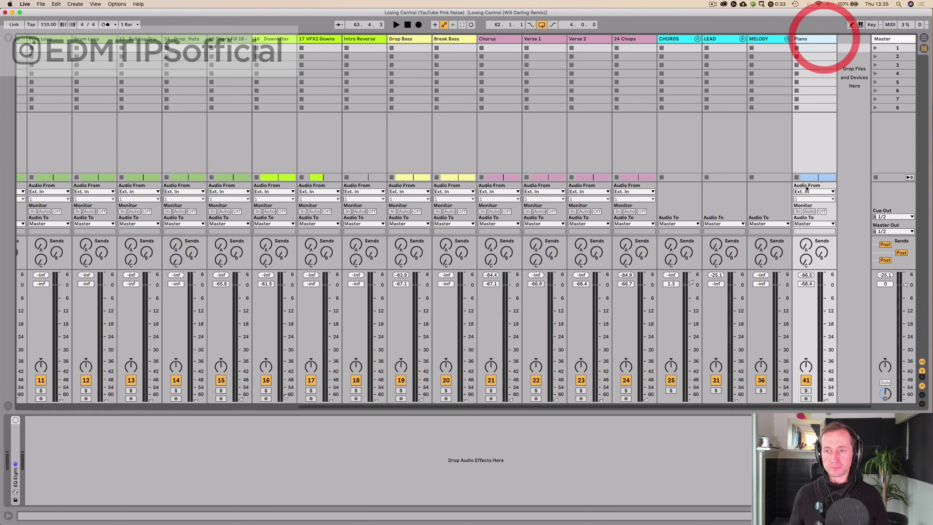
click(762, 43)
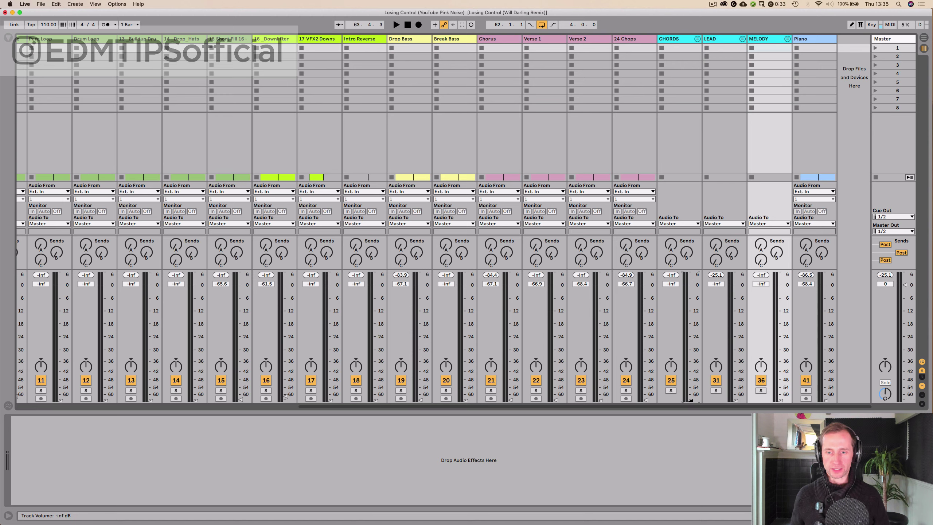
scroll(680, 368, left, 10)
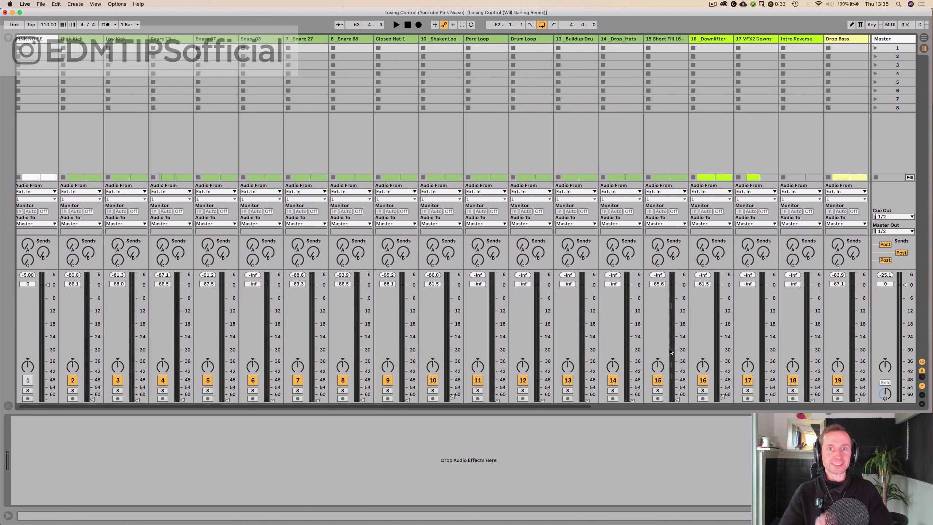
Step: Zoom in on the four-bar loop from bar 62 in Arrangement View
key(Tab)
click(547, 97)
drag(559, 54, 468, 54)
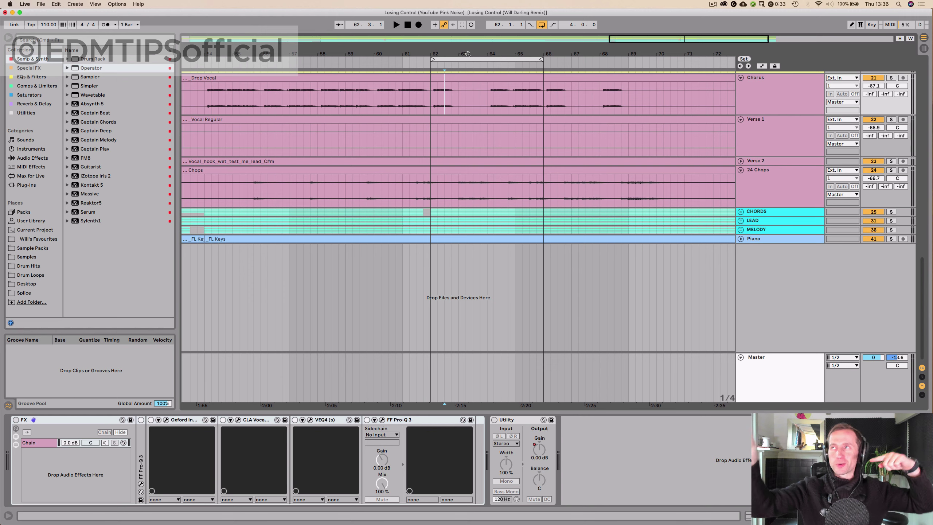
drag(466, 53, 447, 53)
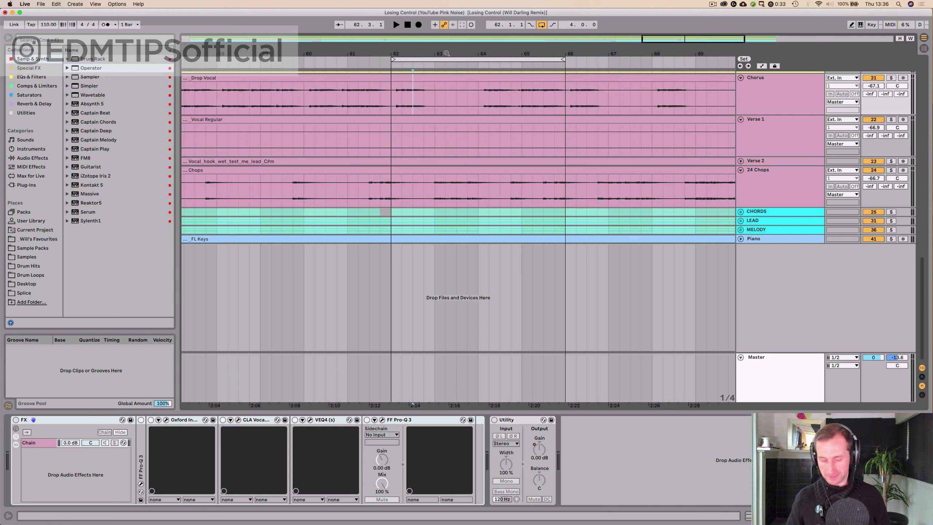
Step: Set the M/S Balance of the Master track's Utility to 100M
click(785, 381)
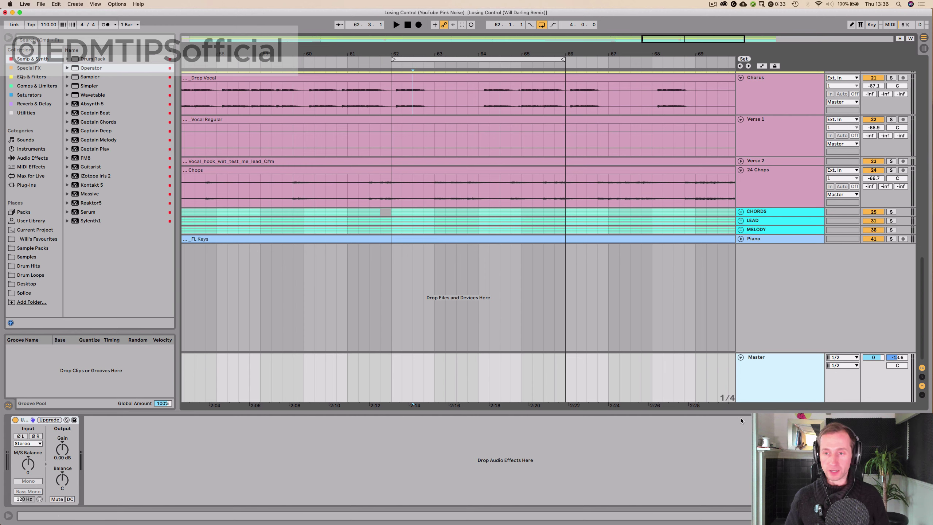
drag(28, 464, 19, 474)
double_click(27, 466)
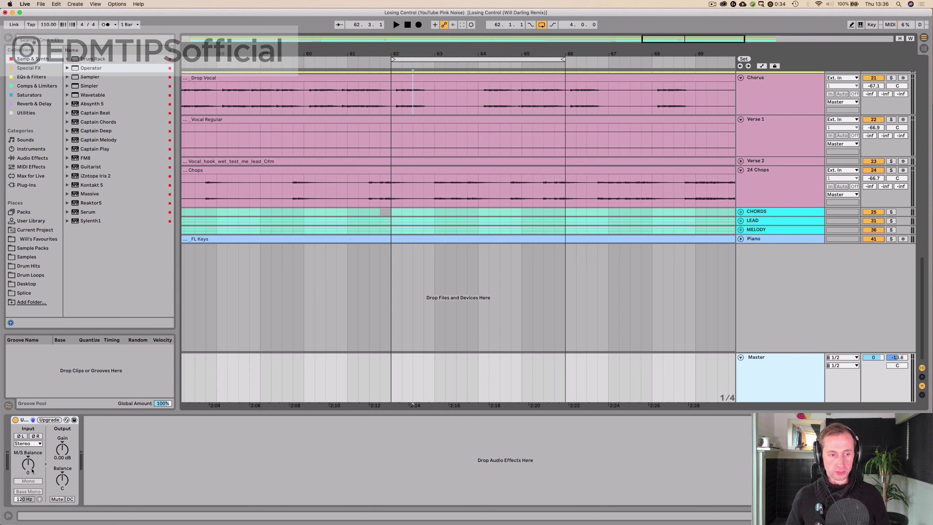
double_click(33, 466)
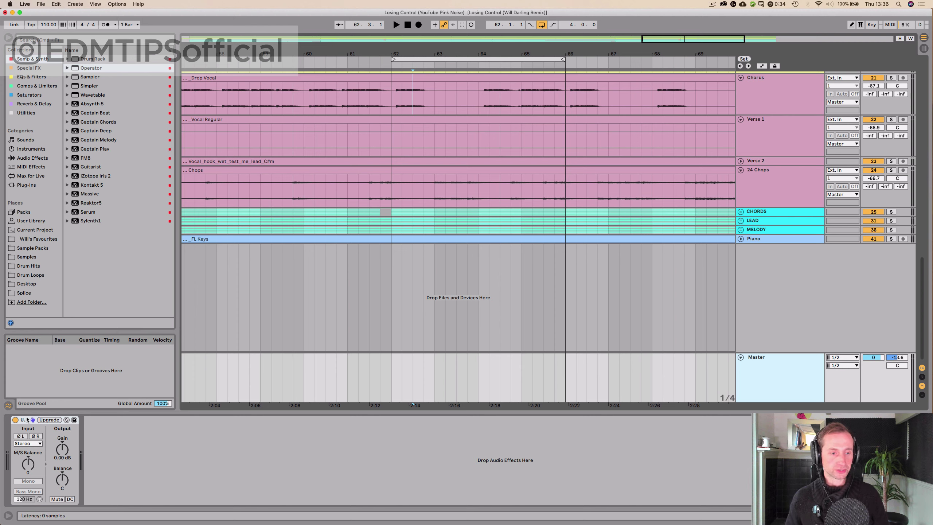
key(super+z)
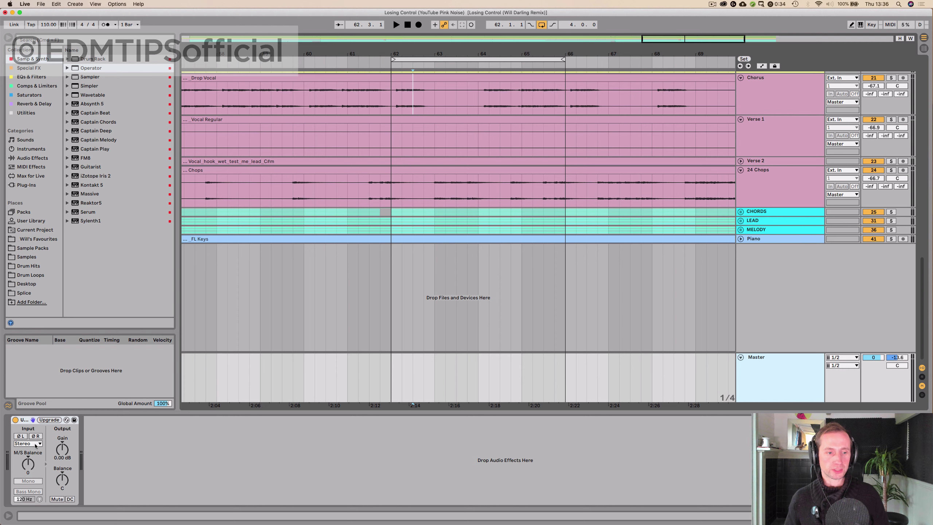
key(super+shift+z)
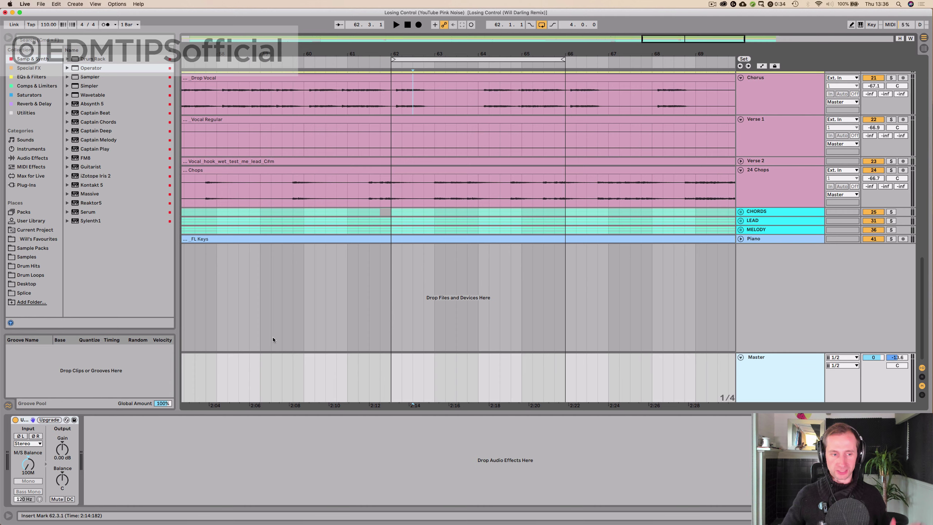
Step: Activate the PINK NOISE track in Arrangement View and play it briefly
key(Tab)
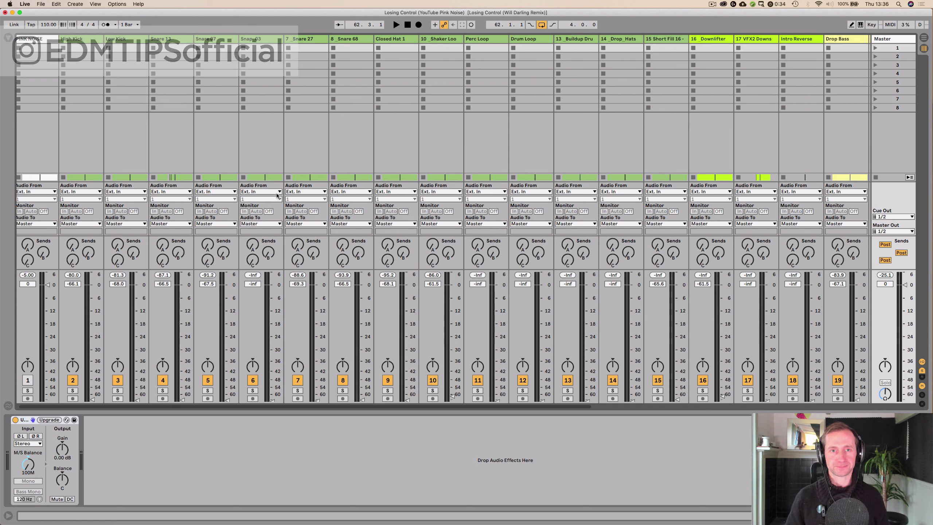
click(40, 40)
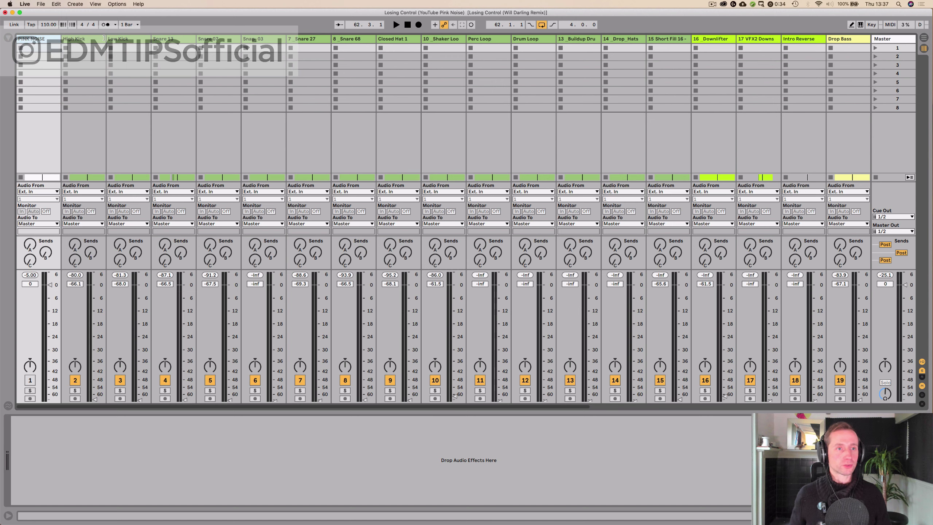
click(96, 39)
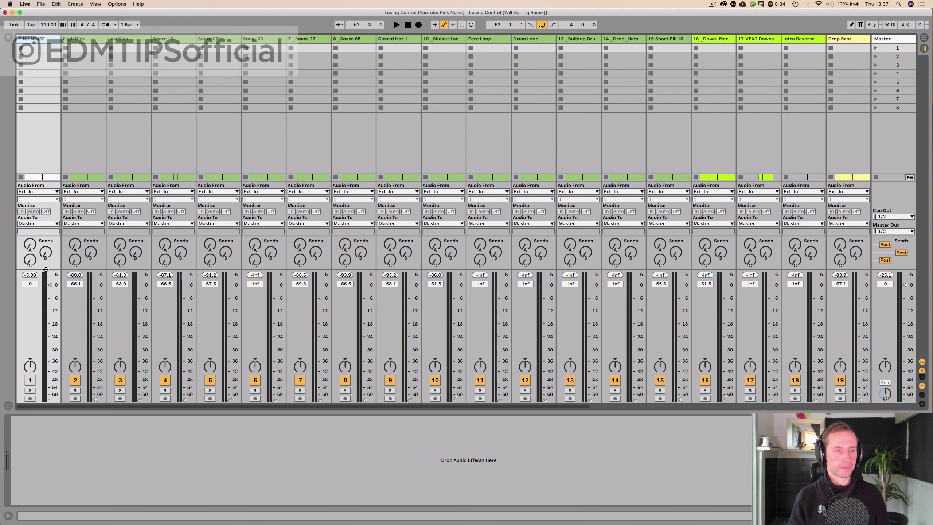
key(Tab)
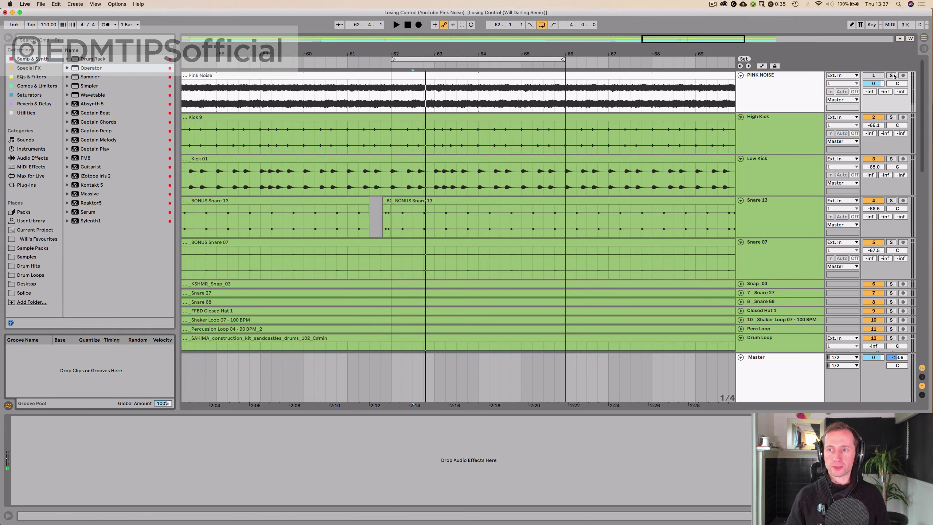
click(873, 75)
key(space)
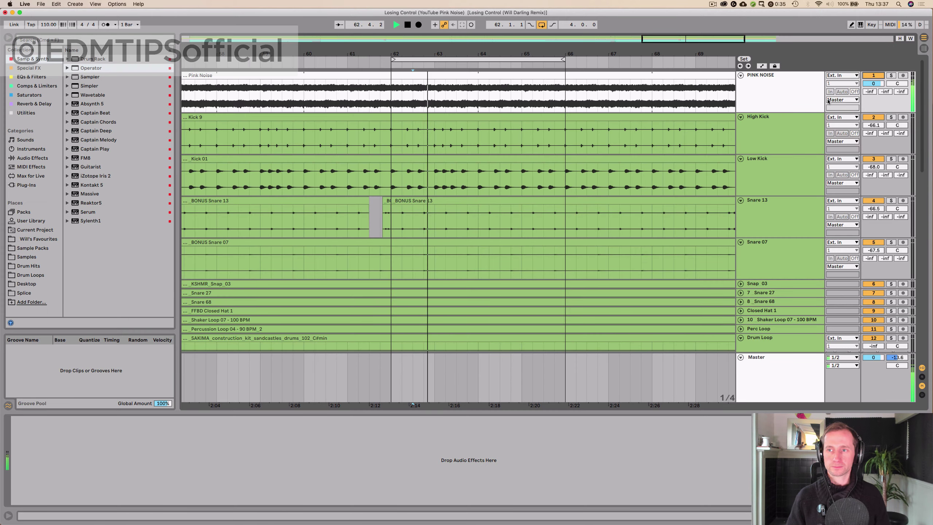
key(space)
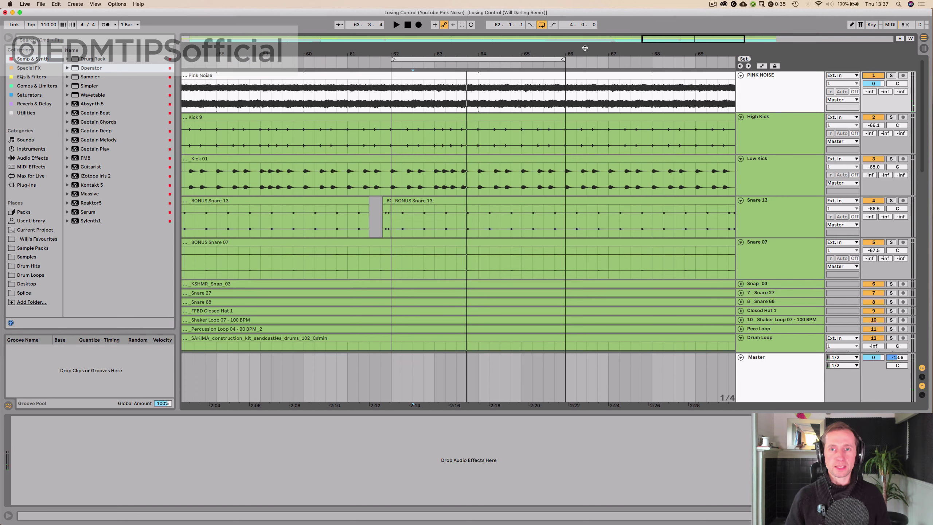
Step: Raise the High Kick's volume to -0.1 dB in Session View against the playing pink noise, and mute the track
key(Tab)
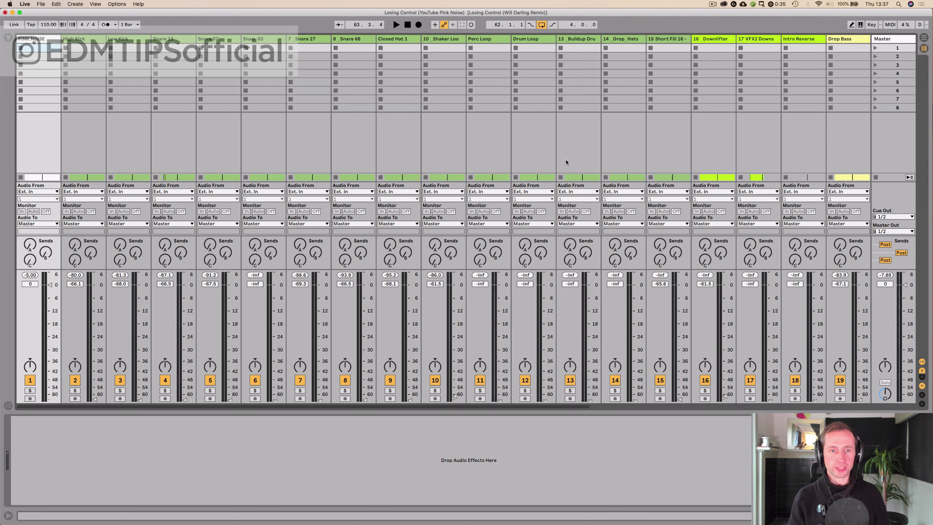
key(space)
click(98, 443)
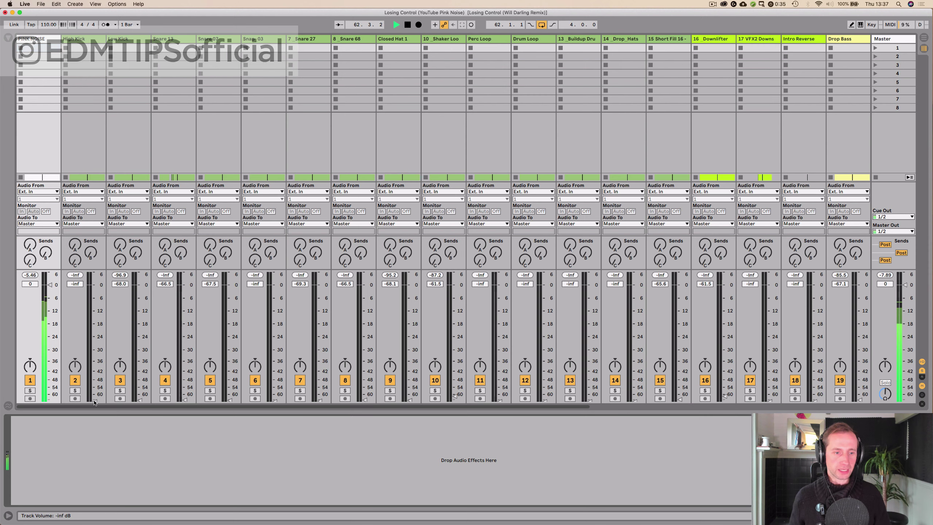
drag(94, 402, 95, 387)
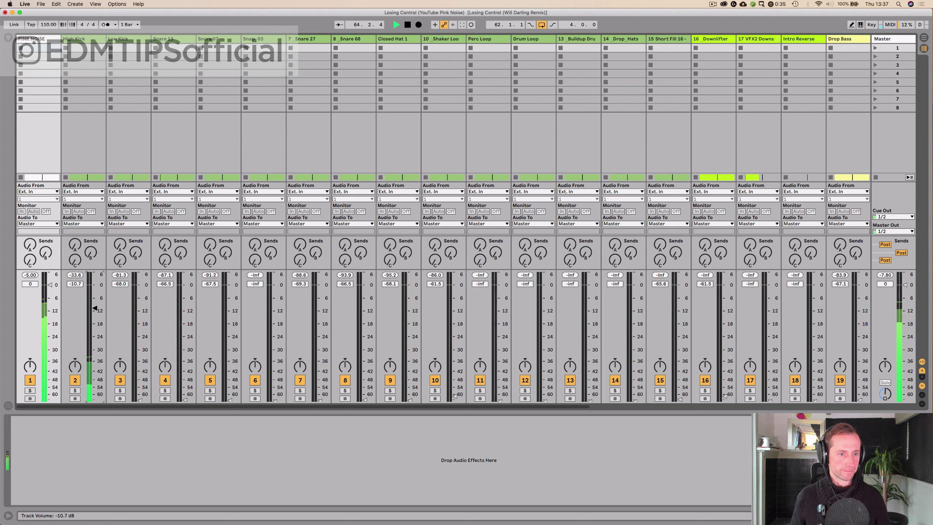
drag(94, 308, 95, 277)
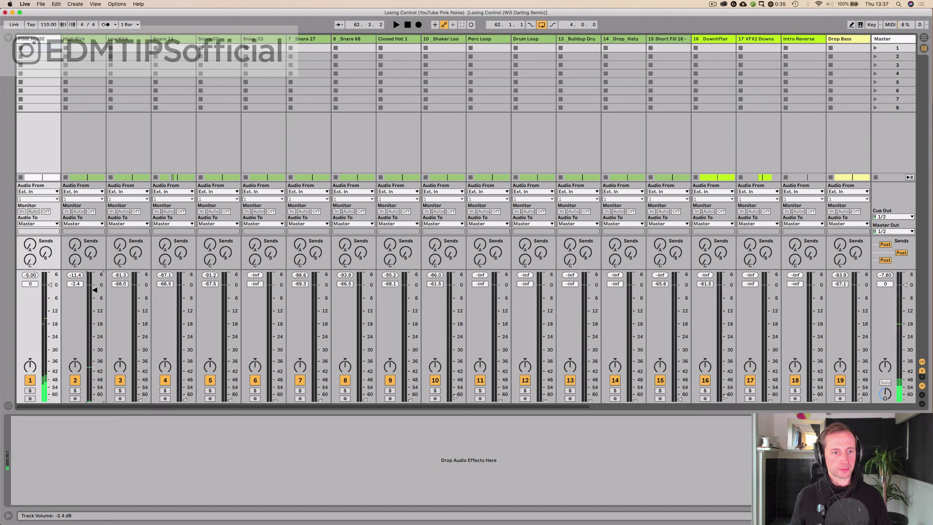
drag(94, 291, 74, 290)
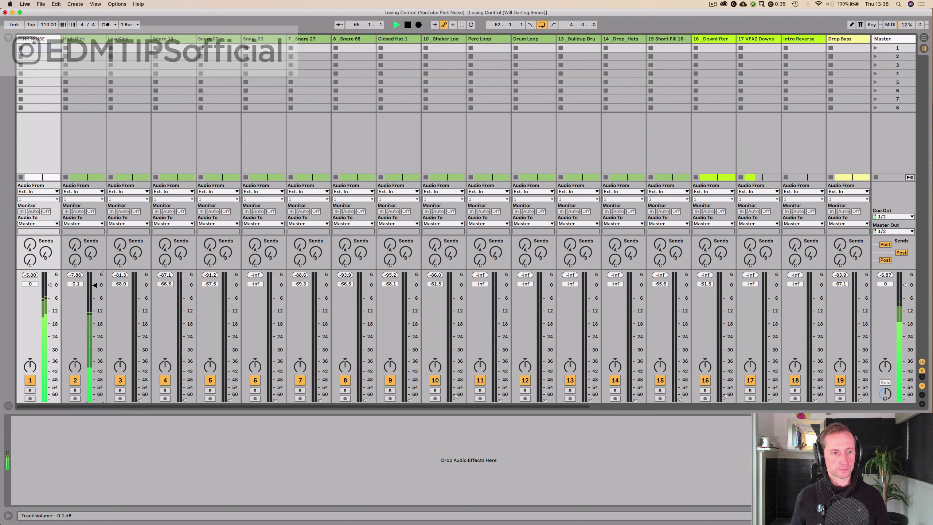
key(space)
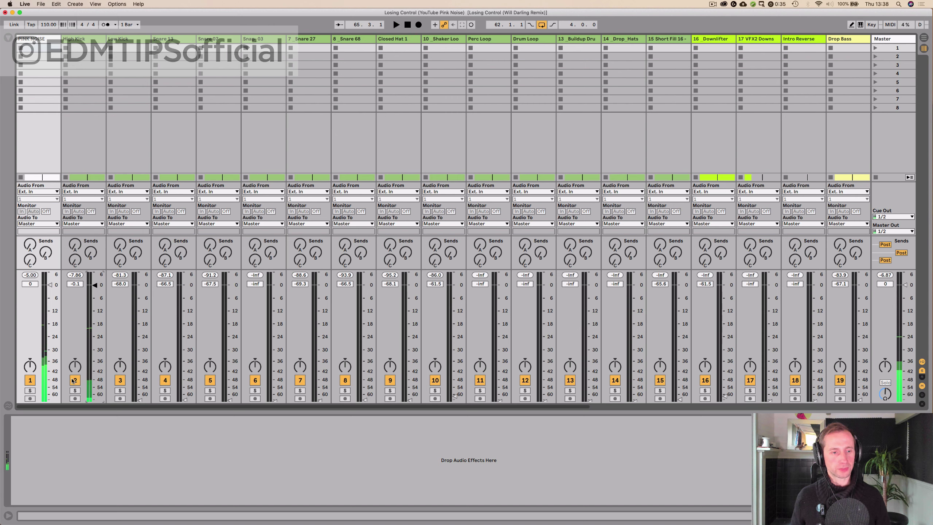
click(75, 380)
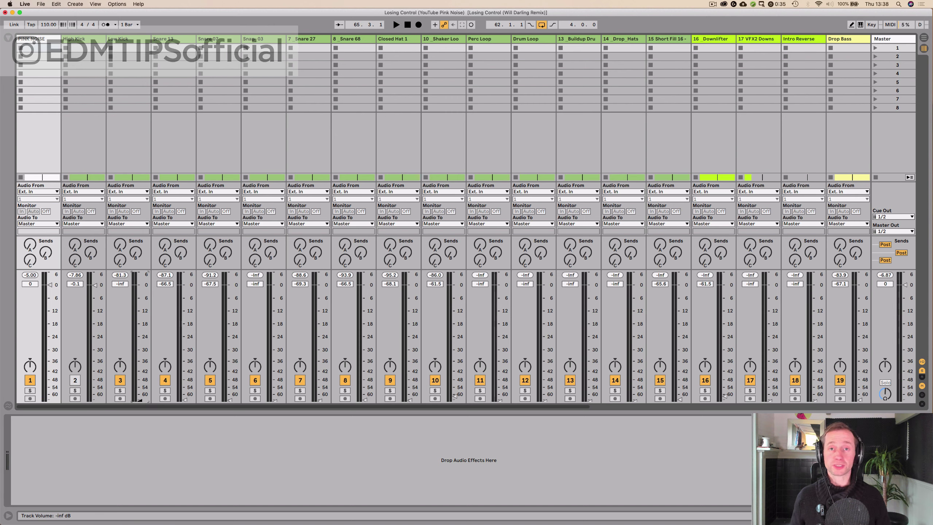
Step: Raise the Low Kick's volume to -4.0 dB against the playing pink noise, and mute the track
key(space)
drag(140, 401, 140, 296)
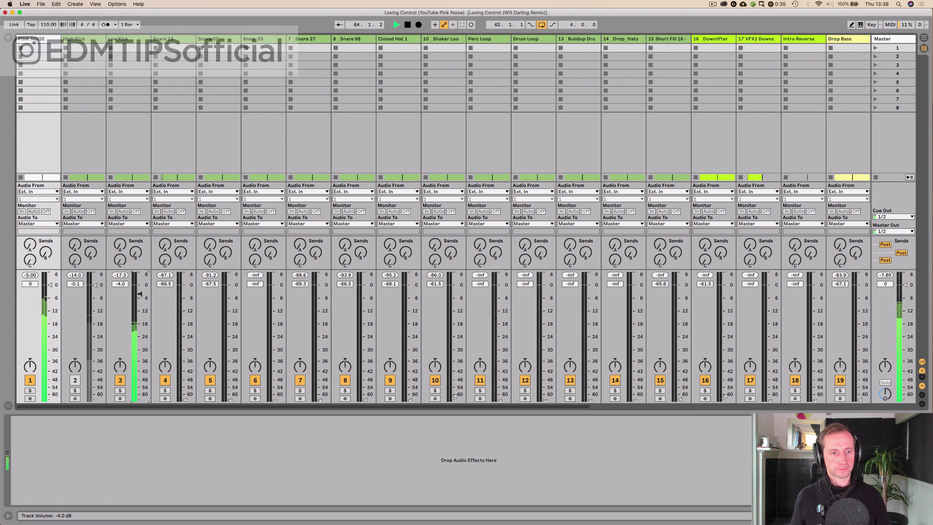
click(120, 381)
Step: Raise the Snare 13 track's volume to -3.0 dB against the pink noise, stop playback and mute the track
drag(185, 400, 185, 291)
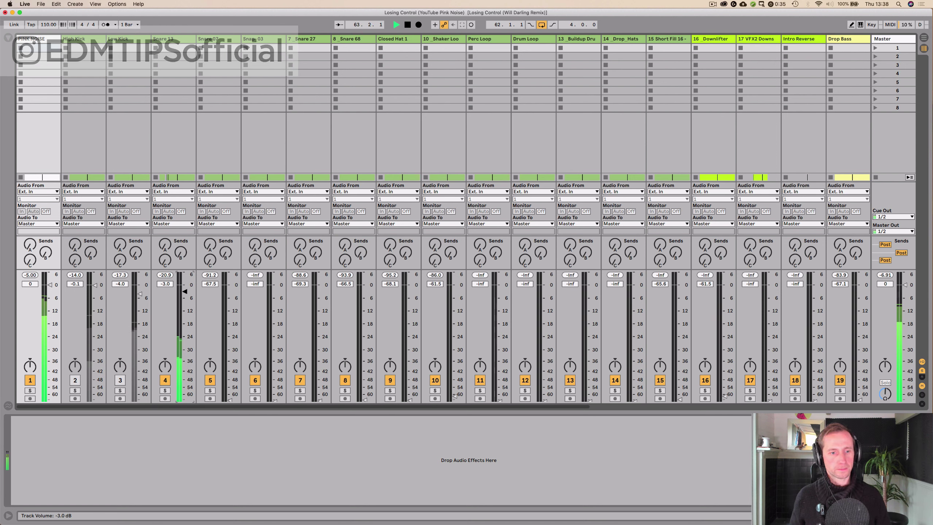
key(space)
click(164, 381)
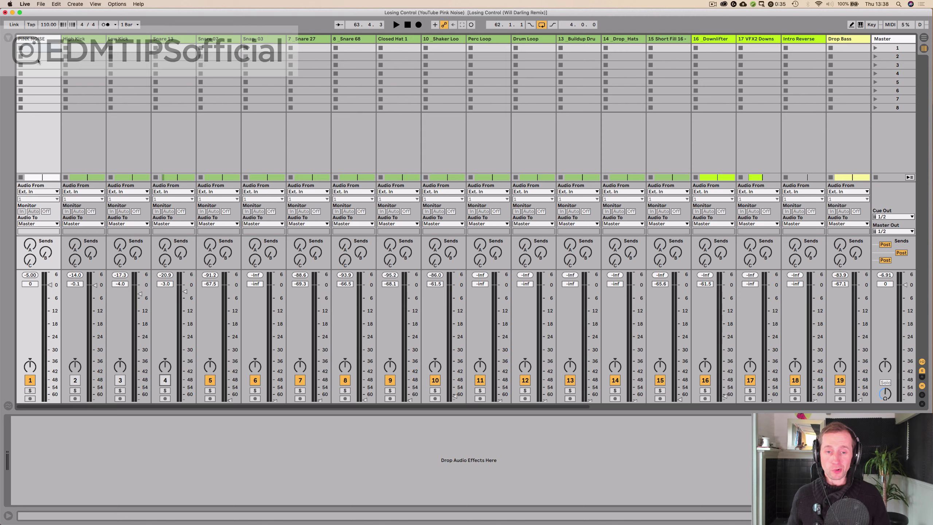
Step: Move the four-bar loop to bar 59 and raise the Chorus track's volume to 0.7 dB against the pink noise
scroll(455, 261, right, 10)
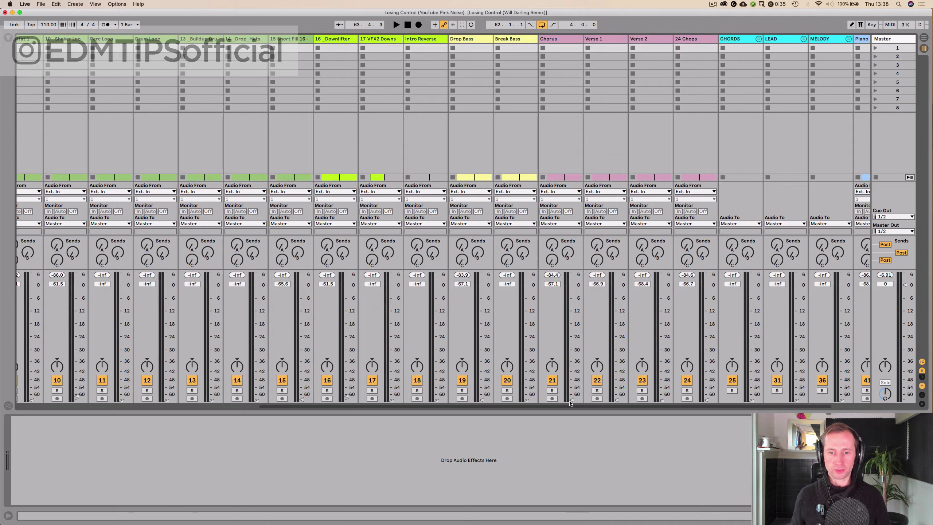
key(Tab)
click(565, 62)
key(Tab)
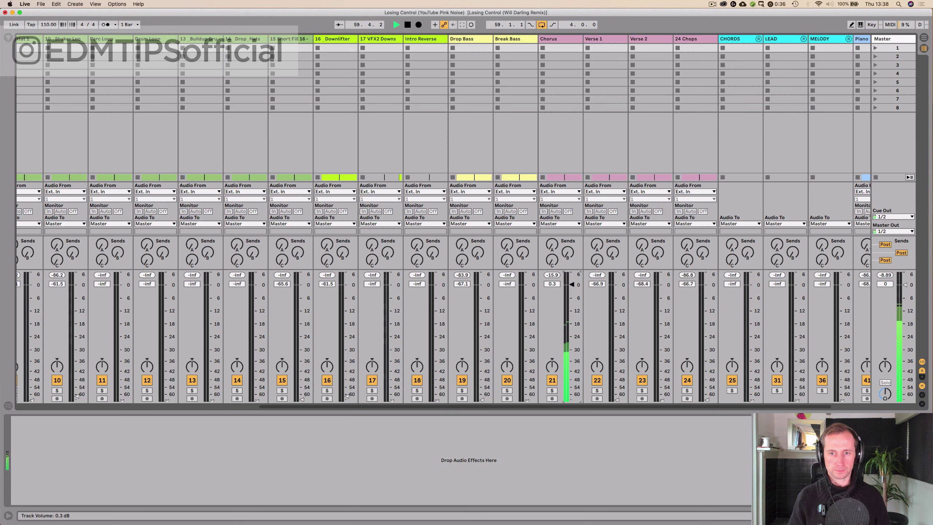
drag(571, 274, 572, 275)
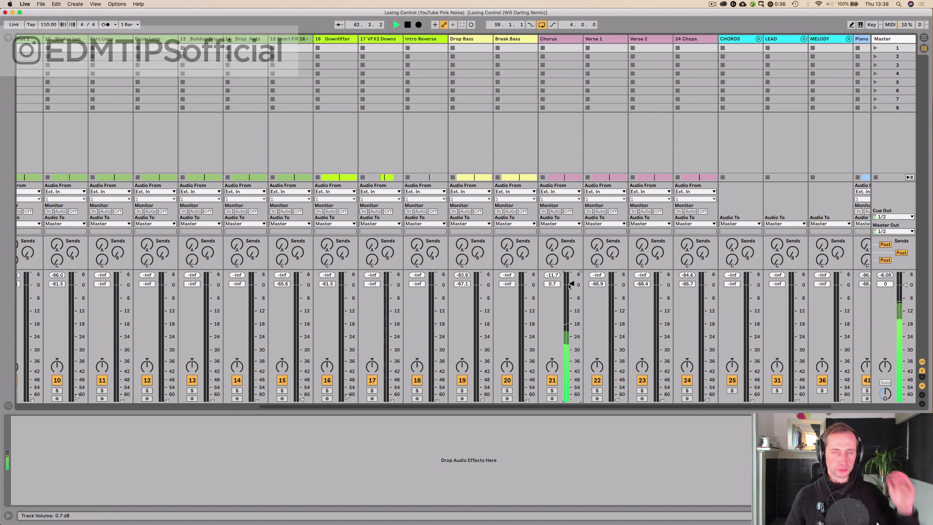
key(space)
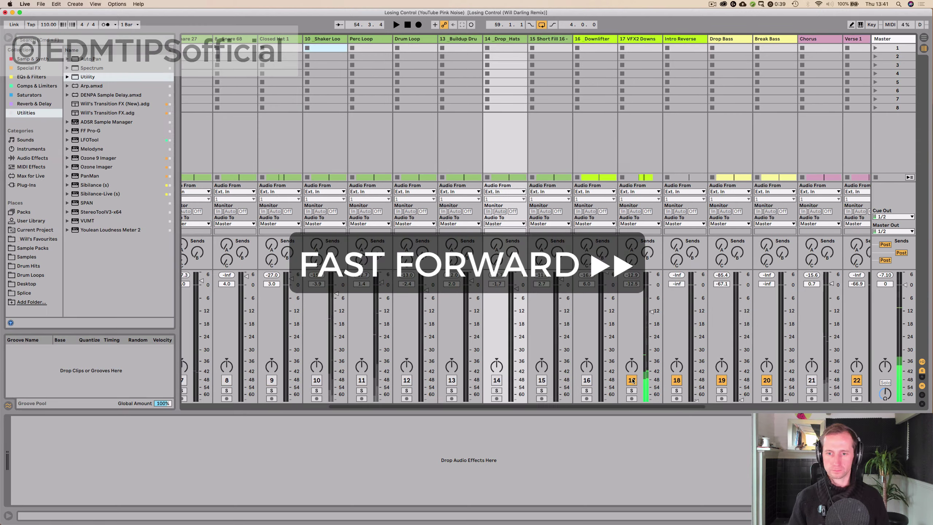
Step: Mute the PINK NOISE track in Arrangement View and fold it
key(Tab)
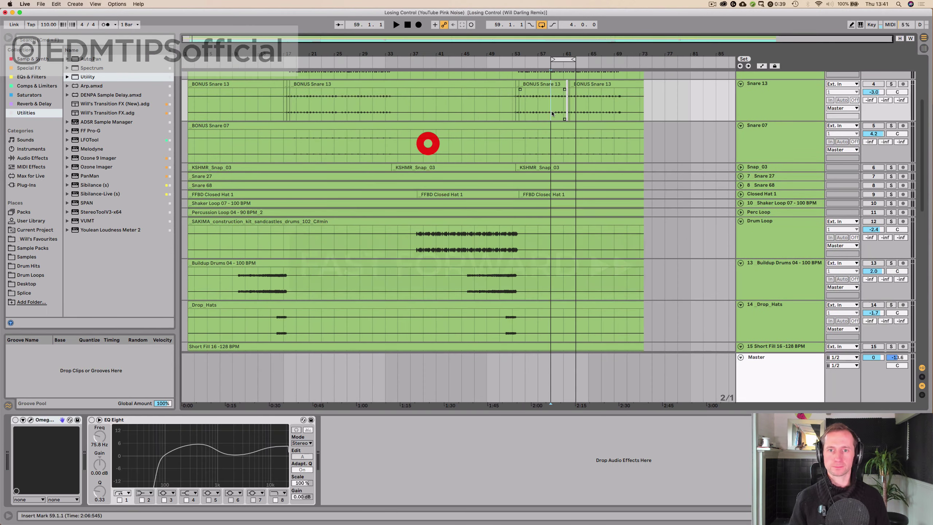
key(Tab)
key(Tab)
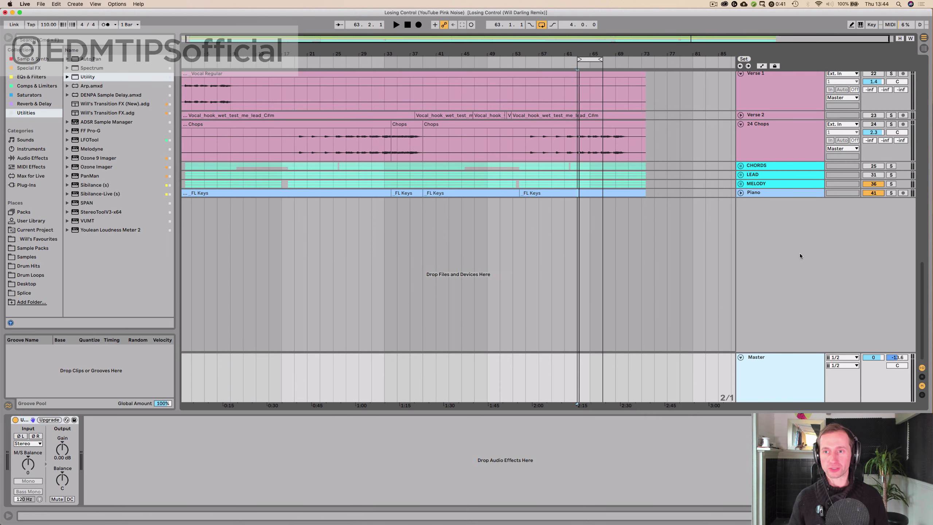
scroll(787, 250, up, 20)
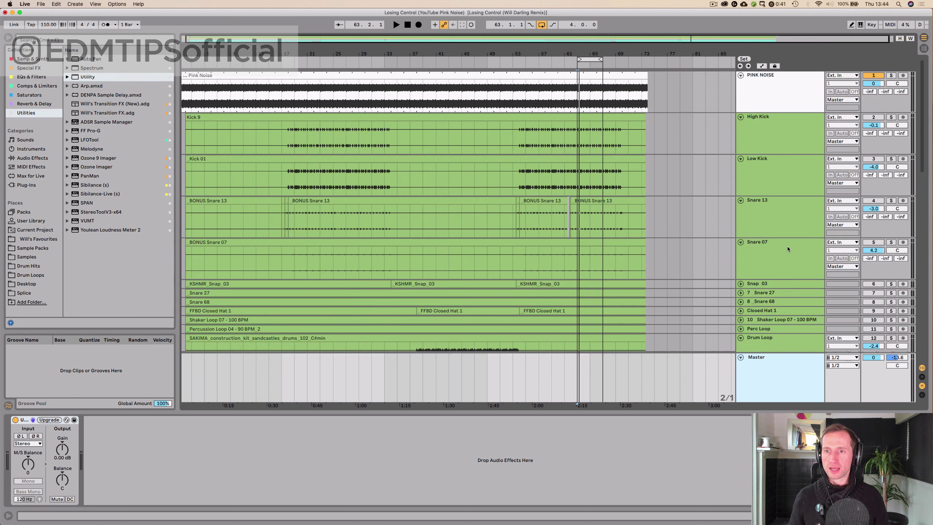
click(871, 75)
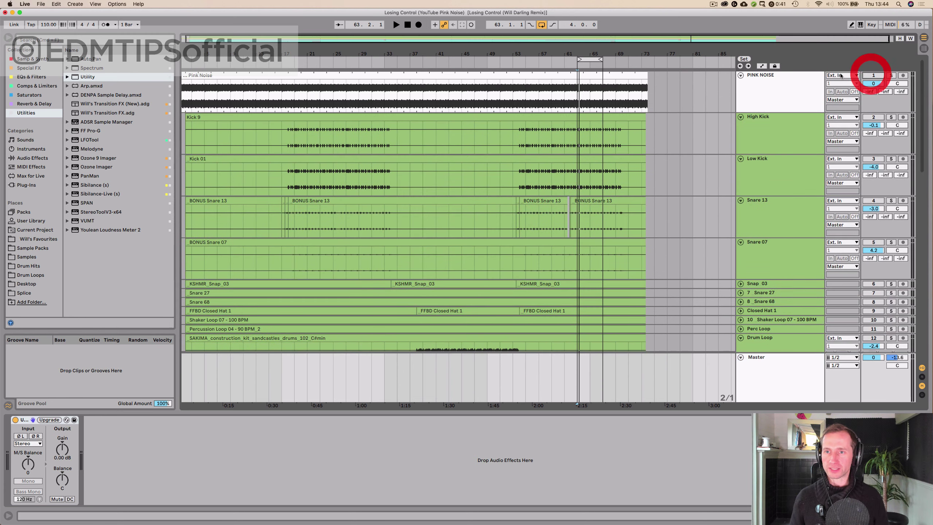
click(740, 75)
Step: Select the tracks from High Kick through LEAD and reactivate them all together
click(767, 96)
scroll(777, 130, down, 15)
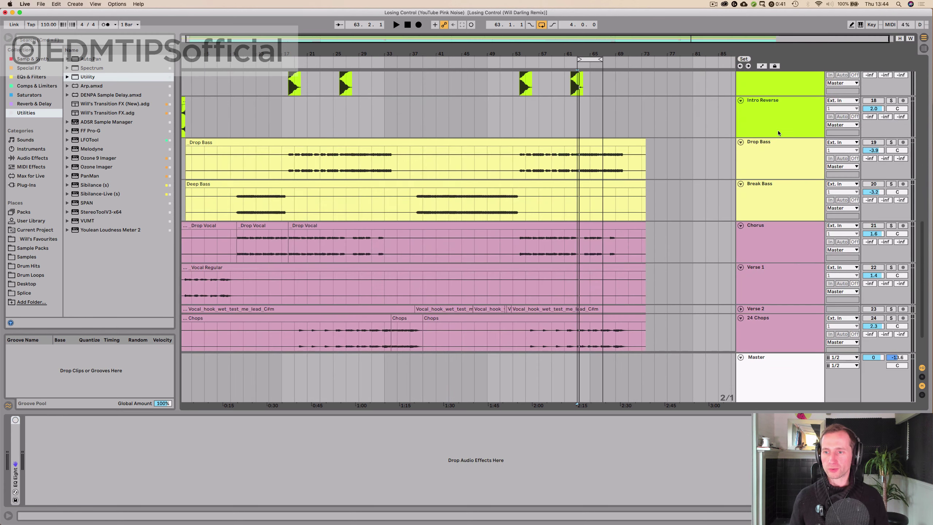
shift+click(785, 299)
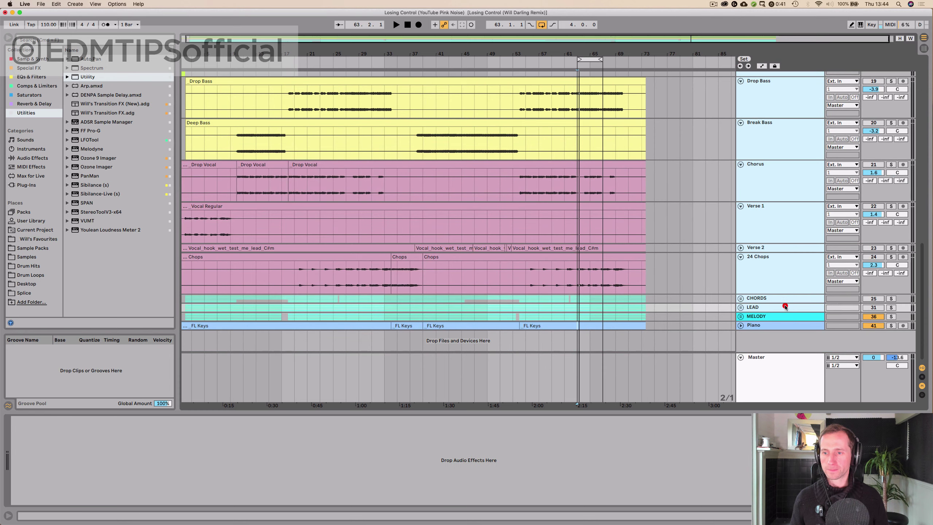
click(873, 299)
scroll(775, 232, up, 3)
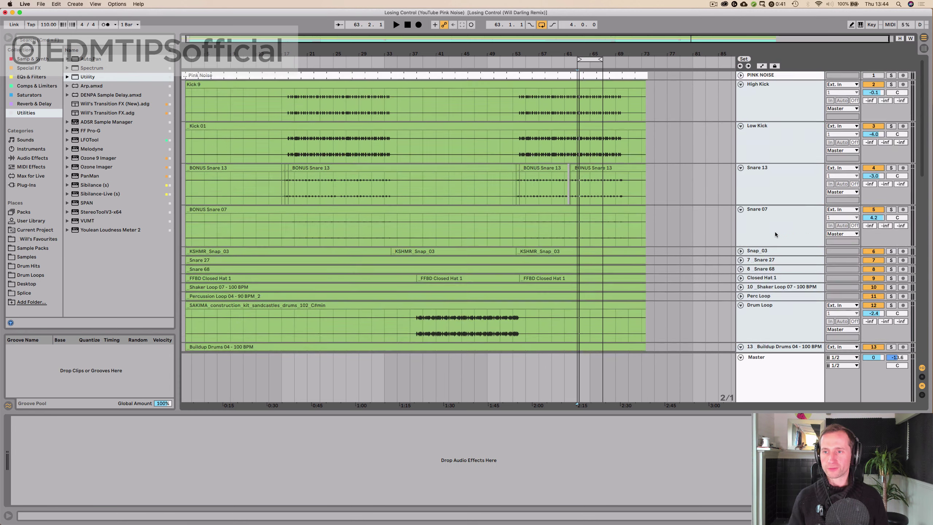
Step: Play the full mix from bar 51, check the track meters in Session View and reset the Master's peak level
key(Tab)
key(space)
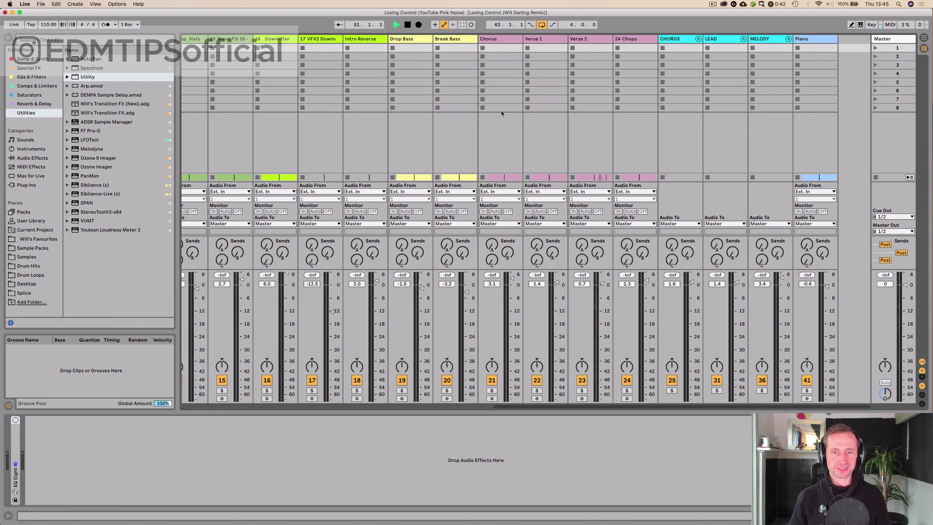
key(Tab)
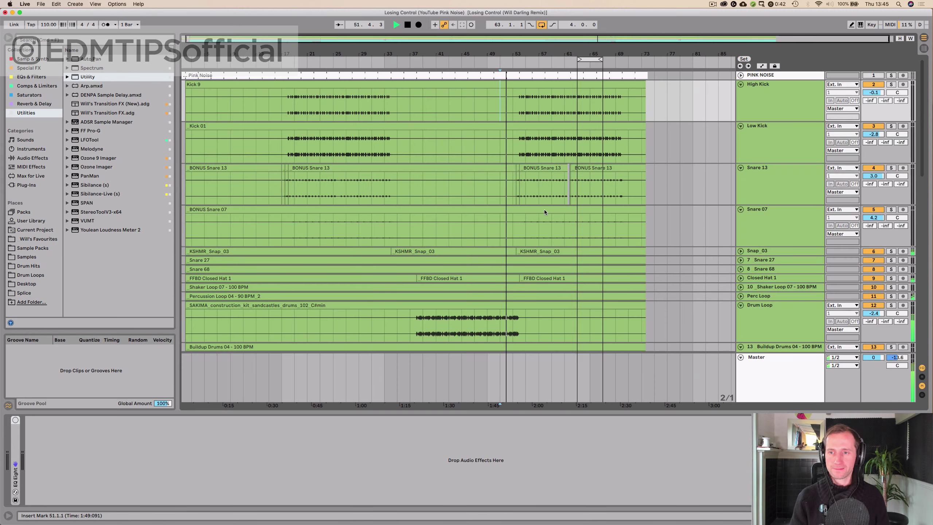
key(Tab)
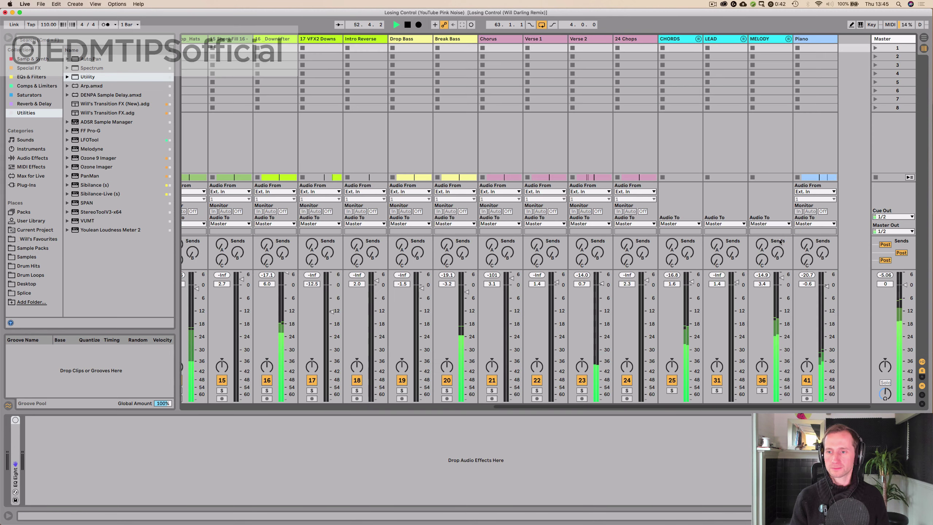
click(885, 275)
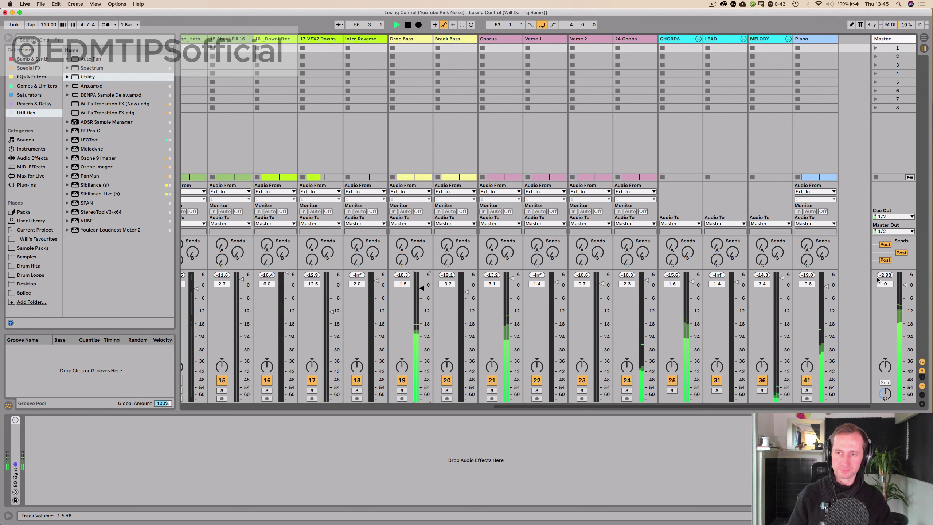
click(882, 276)
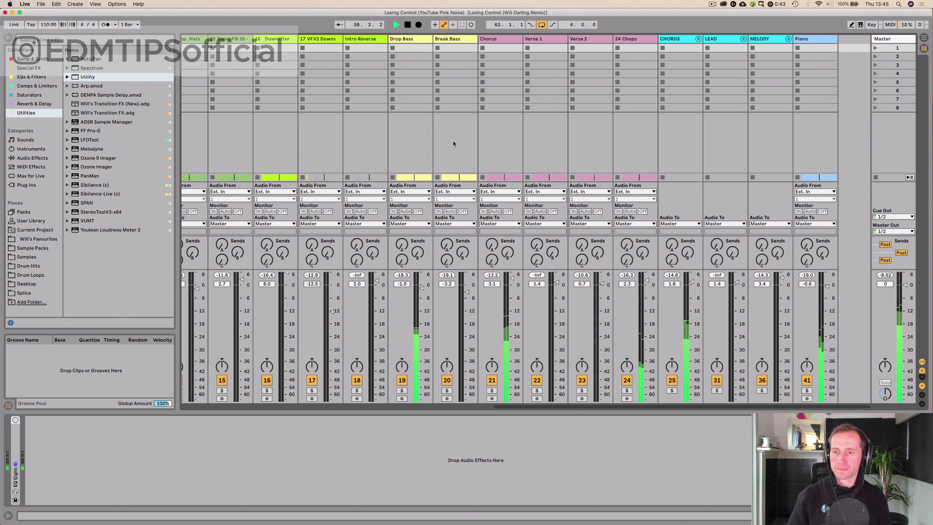
key(space)
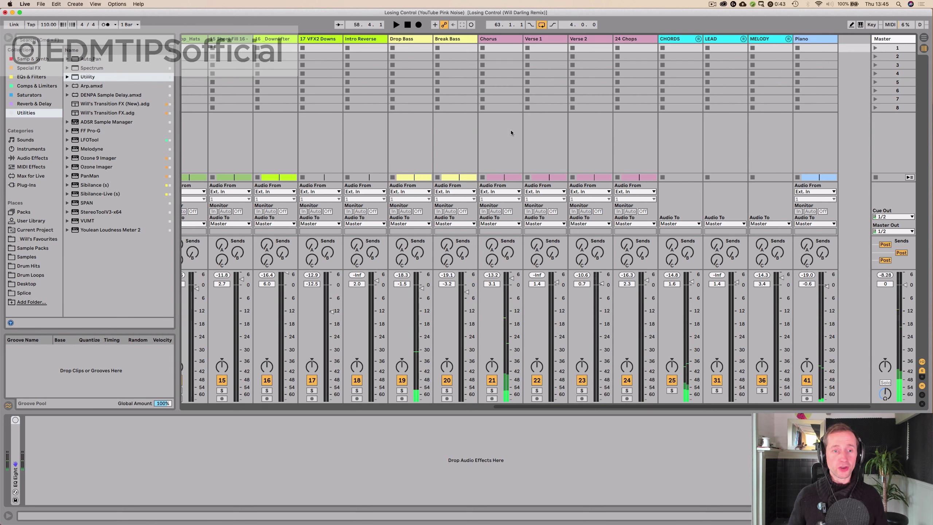
Step: Inspect the device chains of the effects and drum tracks, from VFX2 Downs back to Snap_03
click(314, 40)
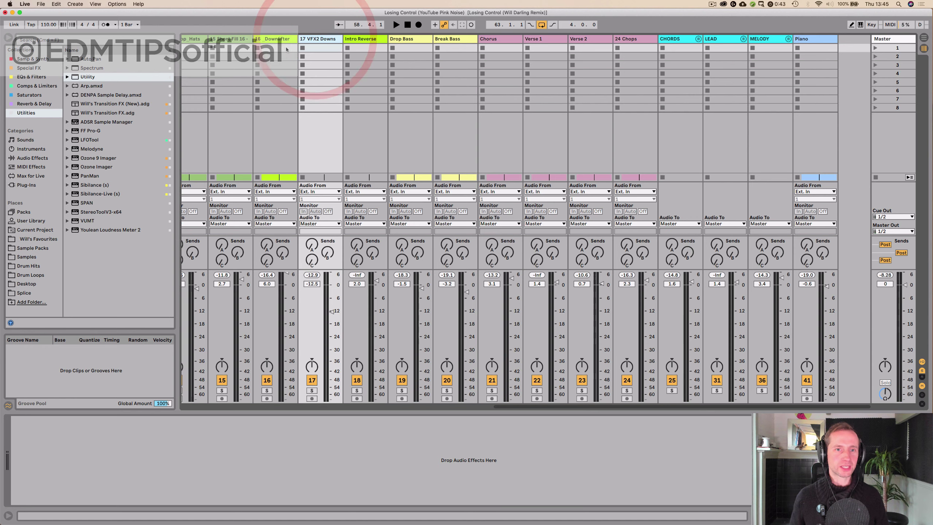
click(274, 38)
click(239, 39)
scroll(258, 47, left, 5)
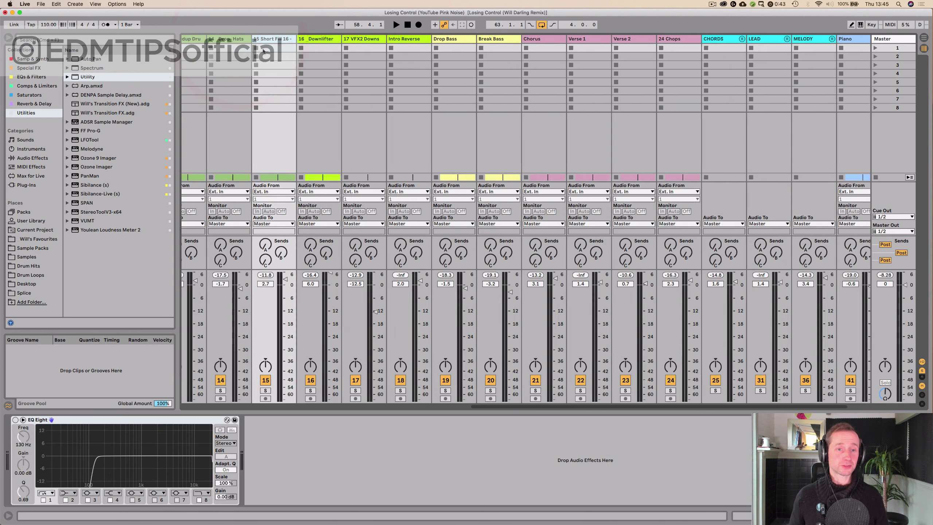
click(279, 40)
click(242, 39)
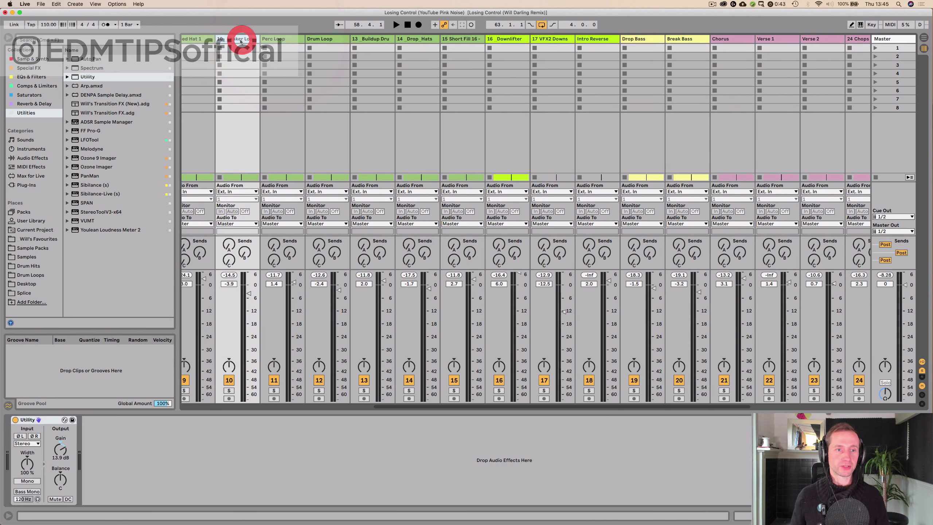
scroll(244, 41, left, 4)
click(247, 42)
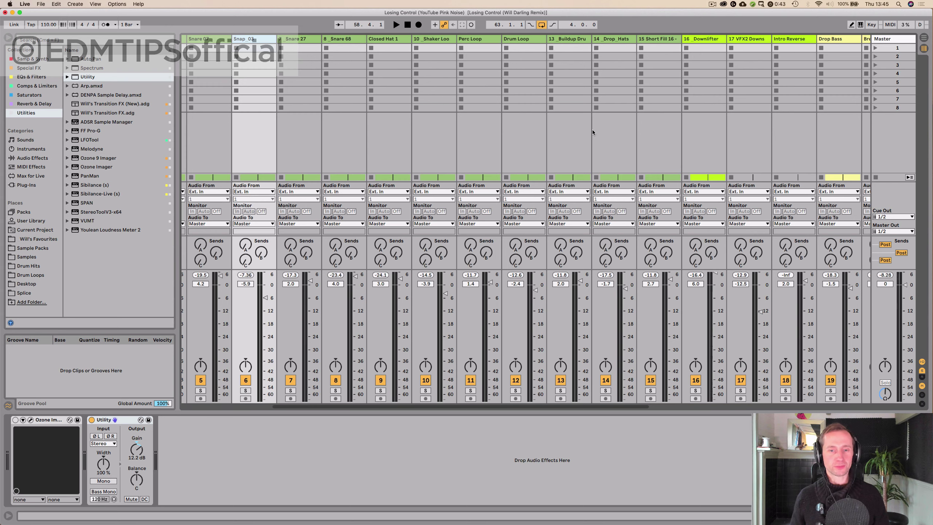
Step: Play the balanced mix from bar 61 in Arrangement View and return to Session View
key(Tab)
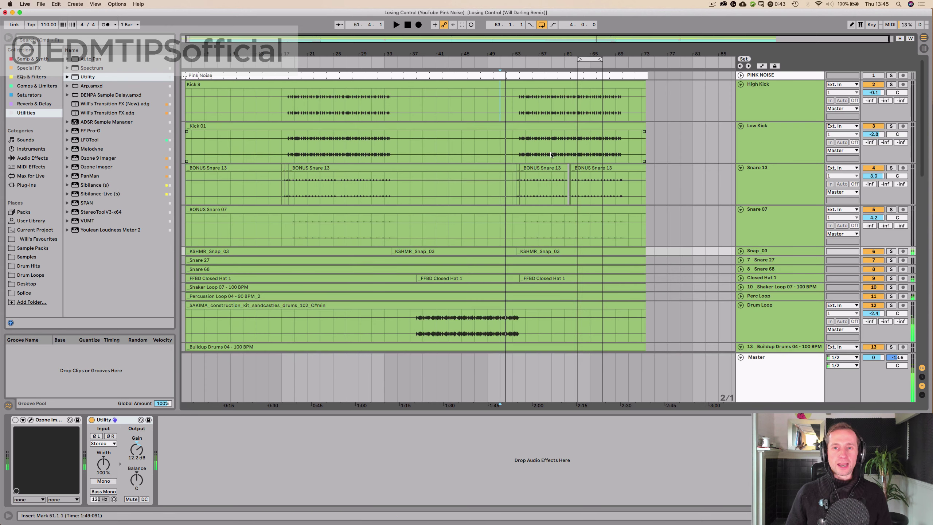
click(558, 154)
key(space)
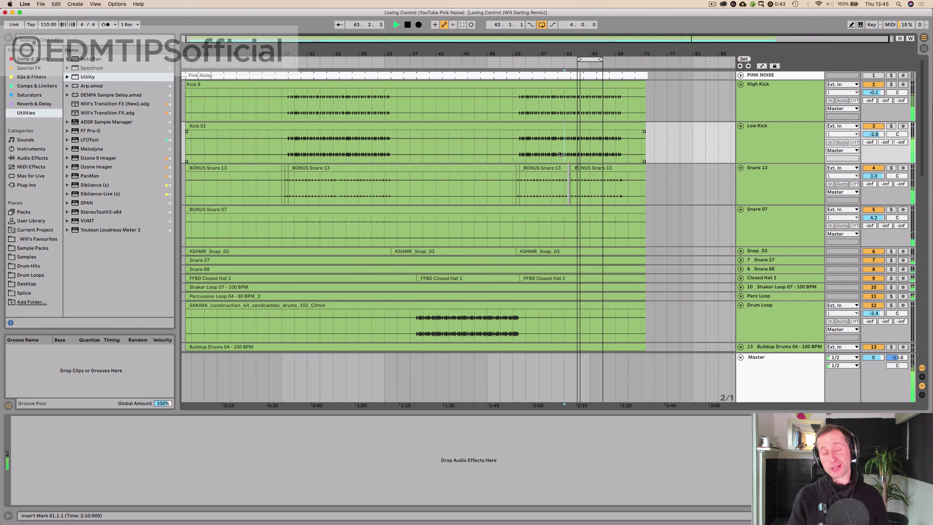
key(Tab)
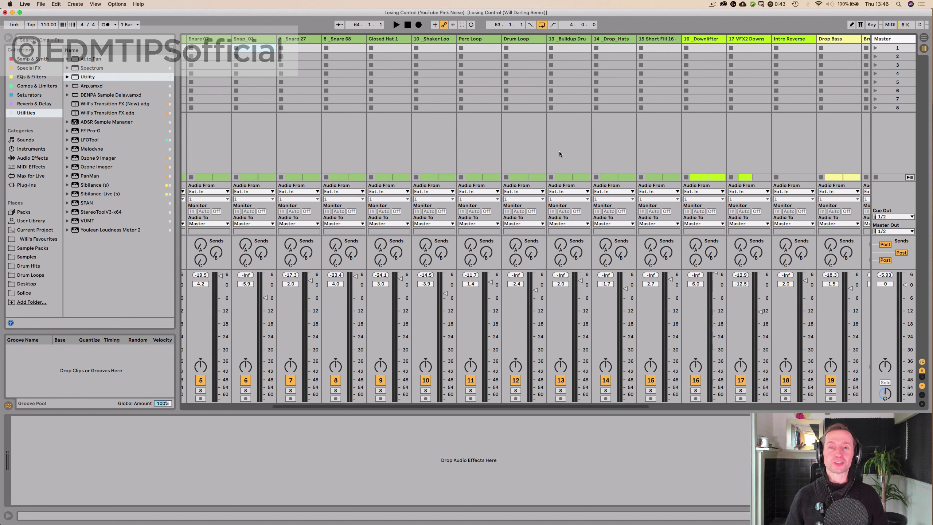